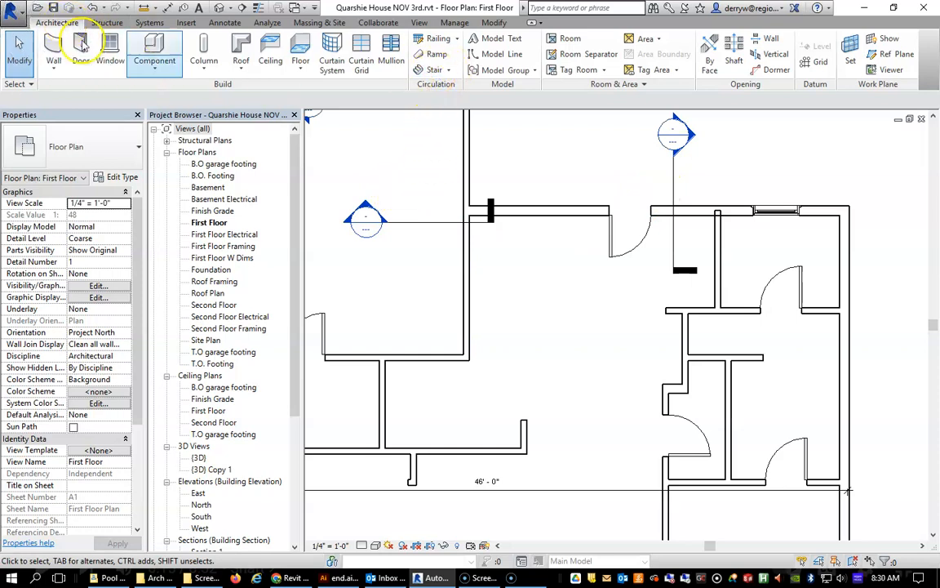
Start a stair and review its type's maximum riser height, minimum tread depth and minimum run width.
left_click(425, 70)
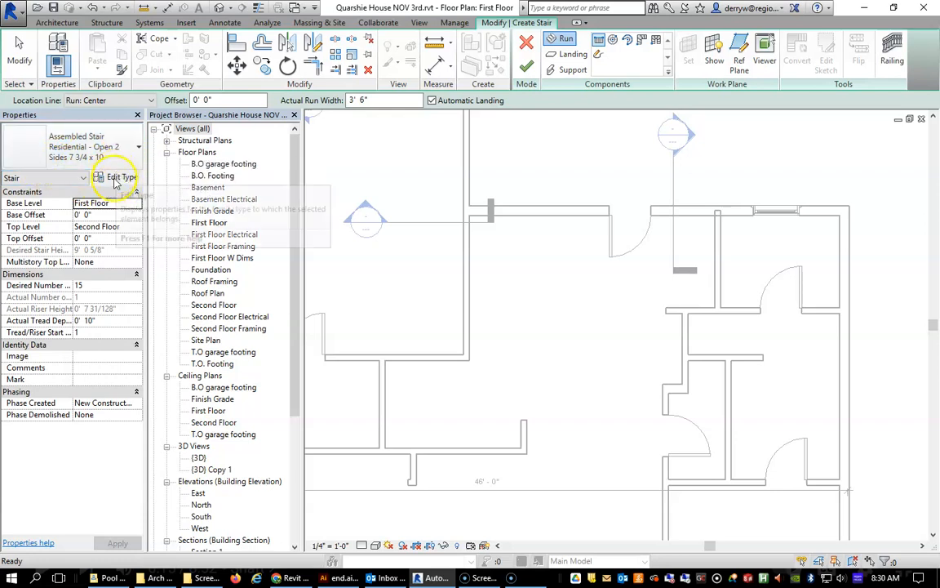
left_click(115, 179)
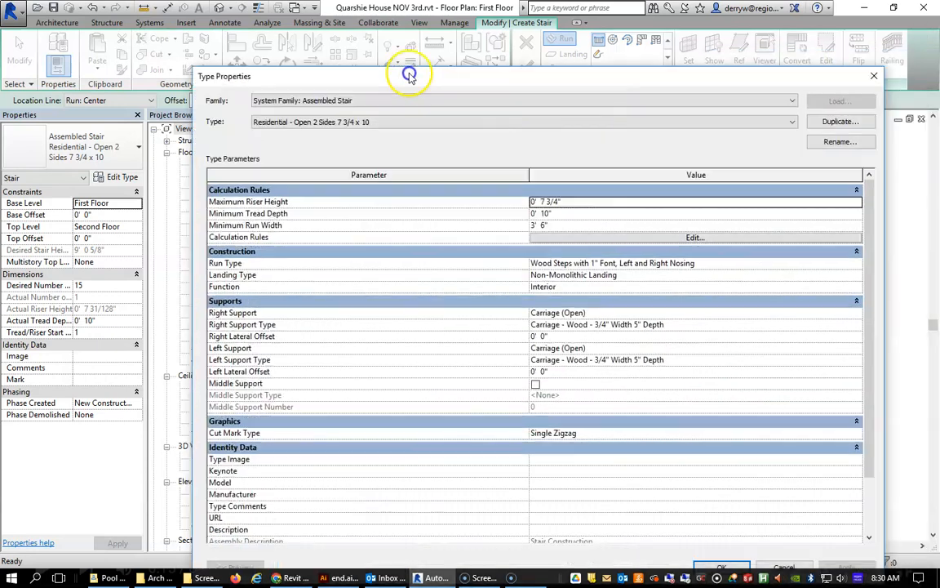
left_click_drag(412, 73, 306, 26)
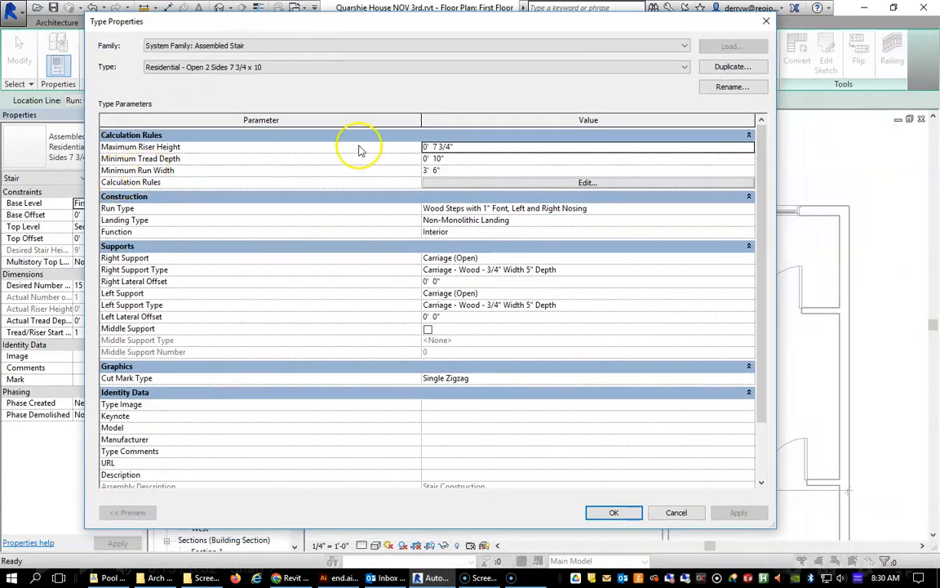
left_click(445, 169)
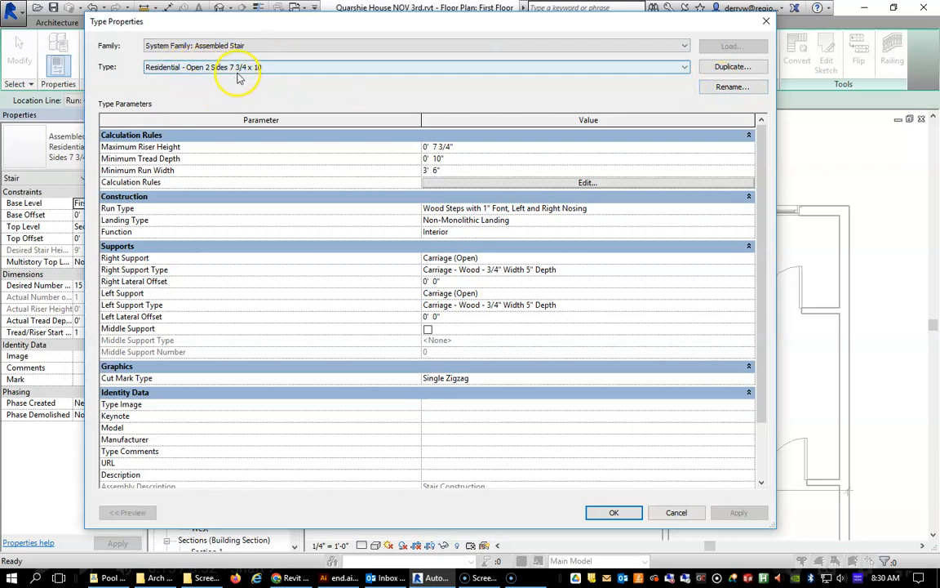
left_click(472, 147)
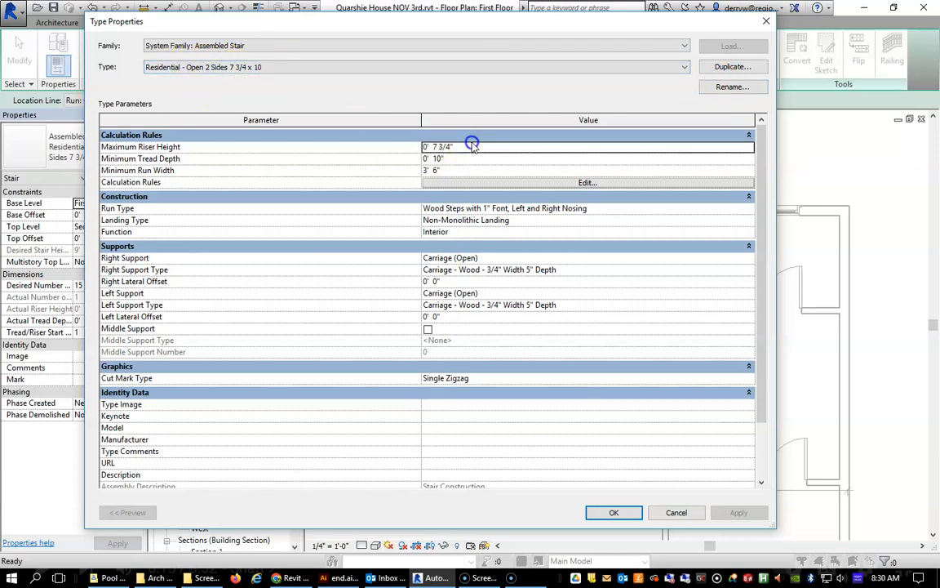
left_click(461, 158)
left_click(461, 171)
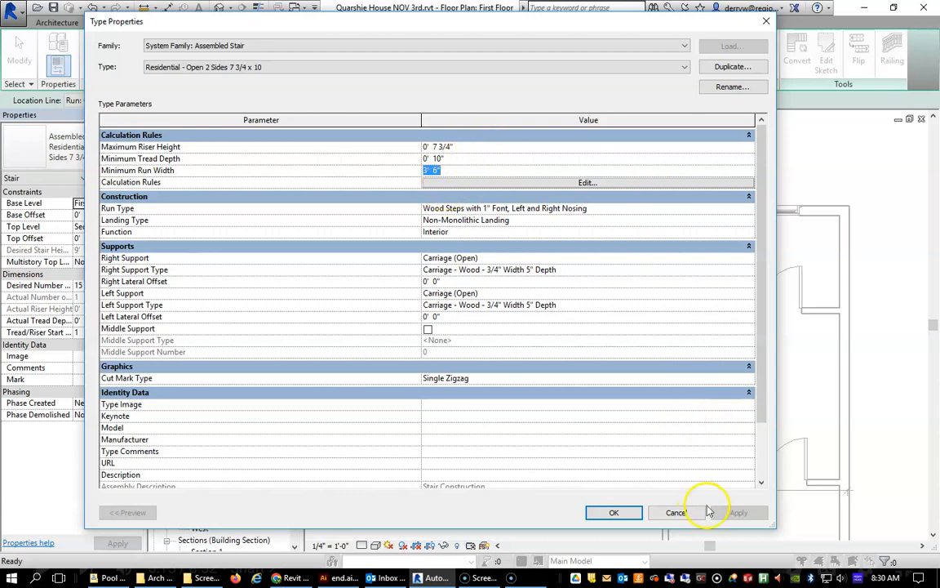
left_click(614, 513)
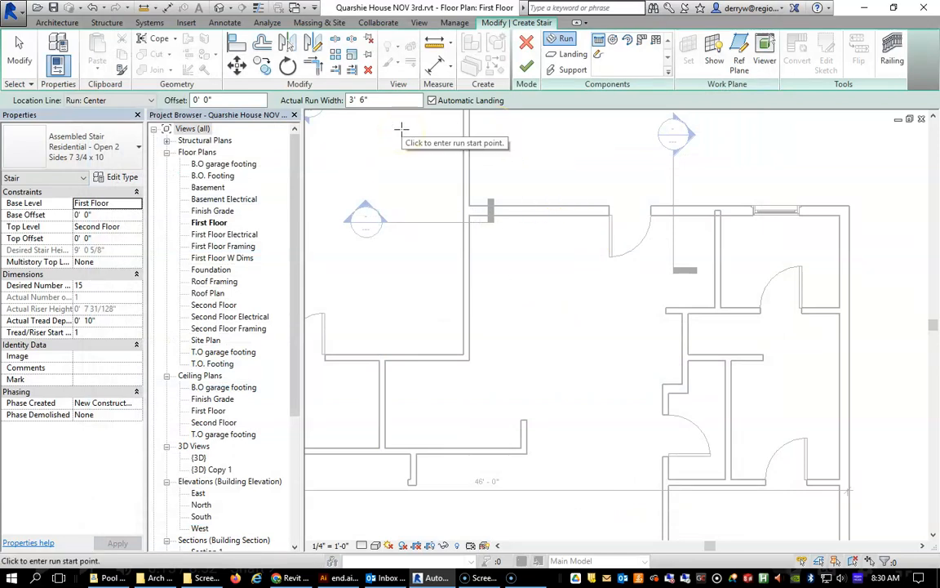
Try a centre-located straight stair run with all 15 risers through the middle of the open hall, and undo it.
left_click(249, 186)
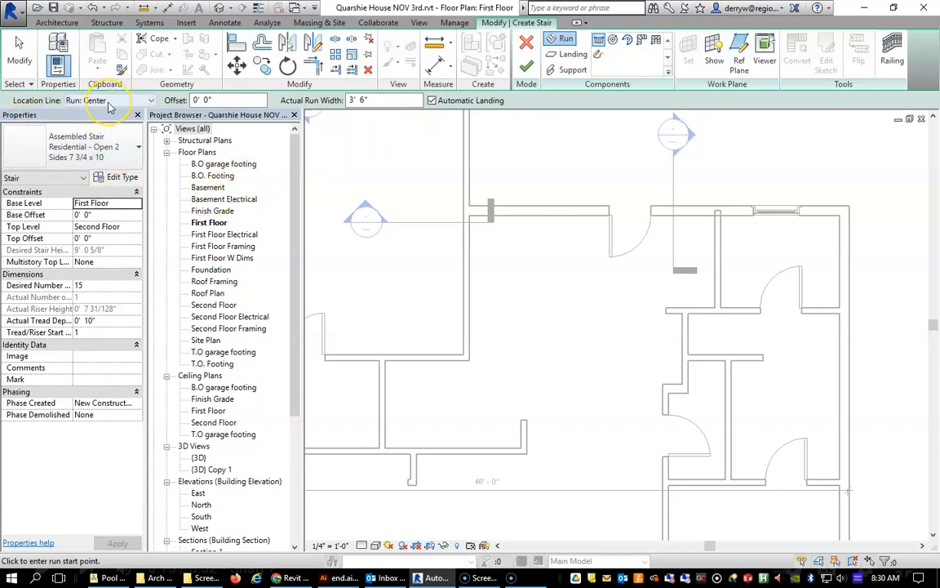
left_click(587, 266)
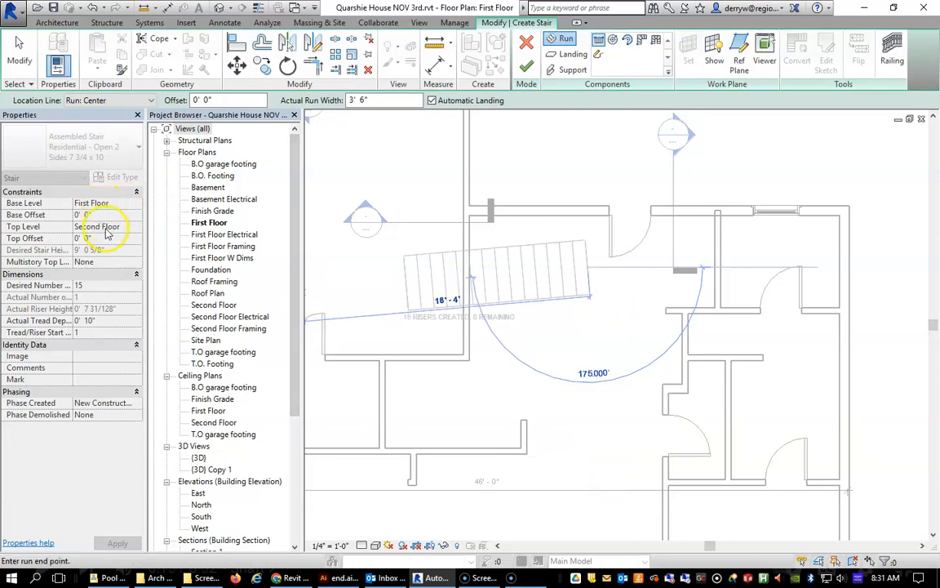
left_click(587, 477)
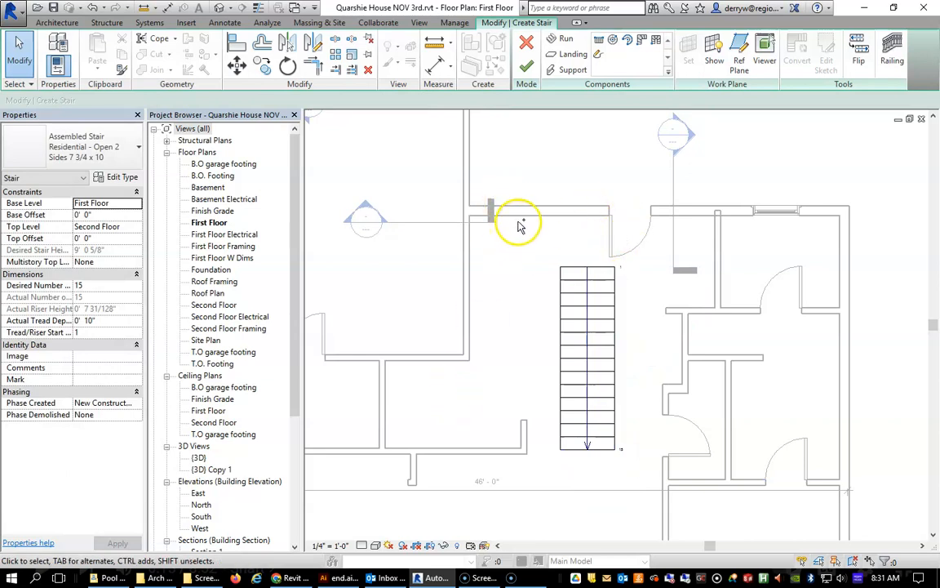
key("ctrl+z")
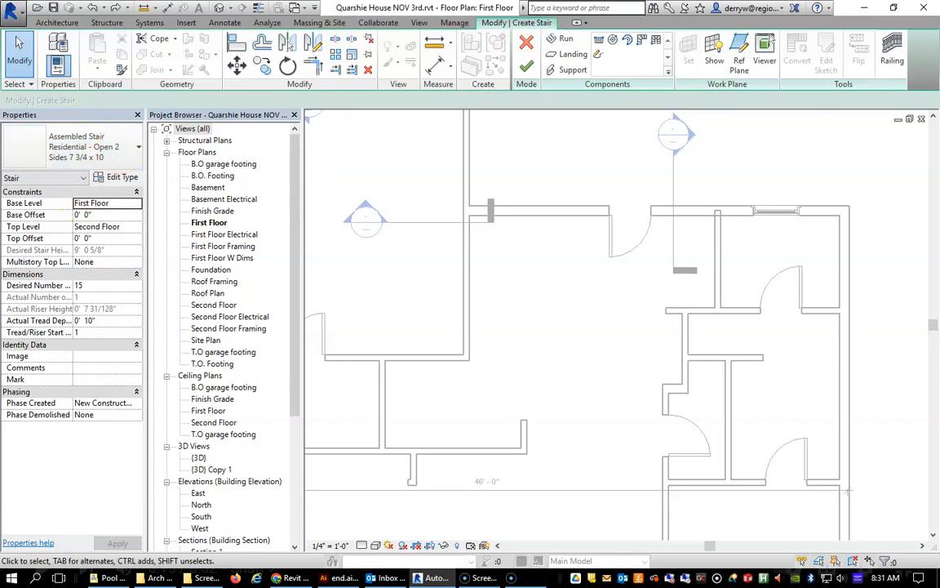
Draw a 4-riser stair run with location line Run: Right along the exterior wall's inner face, from beside the entry door.
left_click(567, 40)
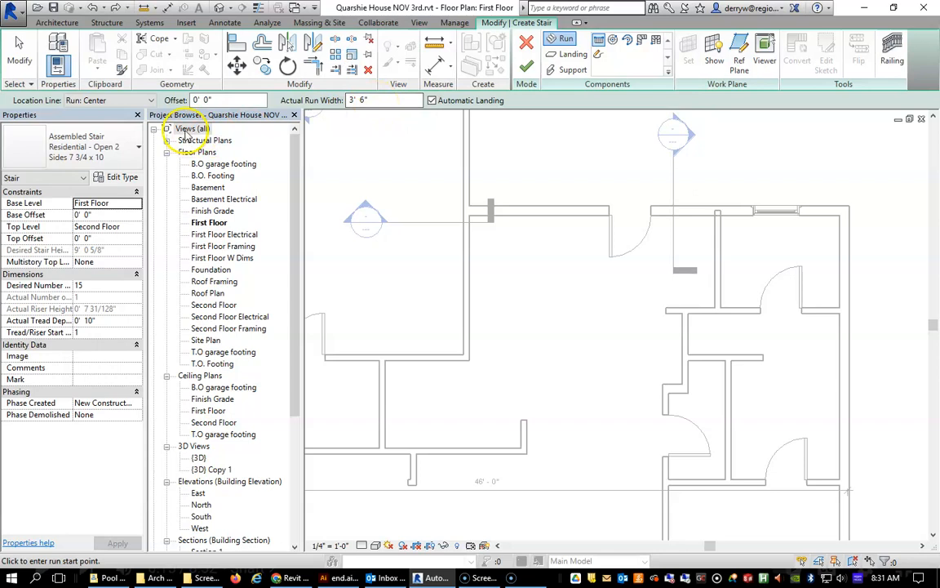
left_click(151, 100)
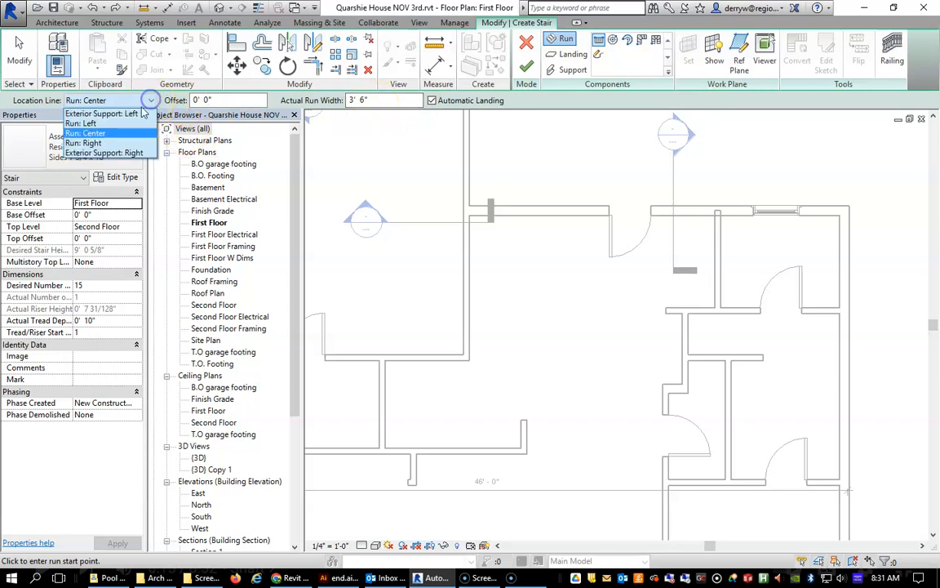
left_click(121, 144)
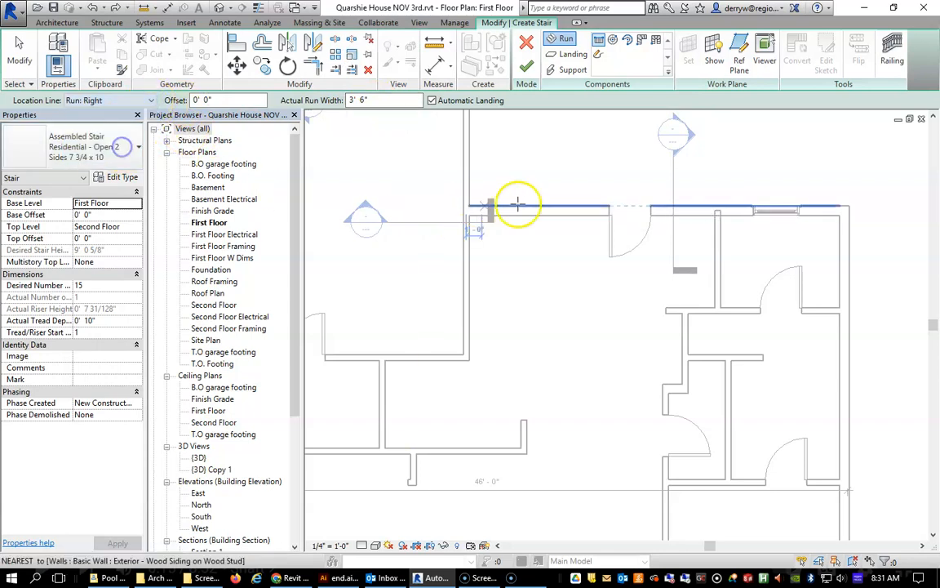
left_click(599, 214)
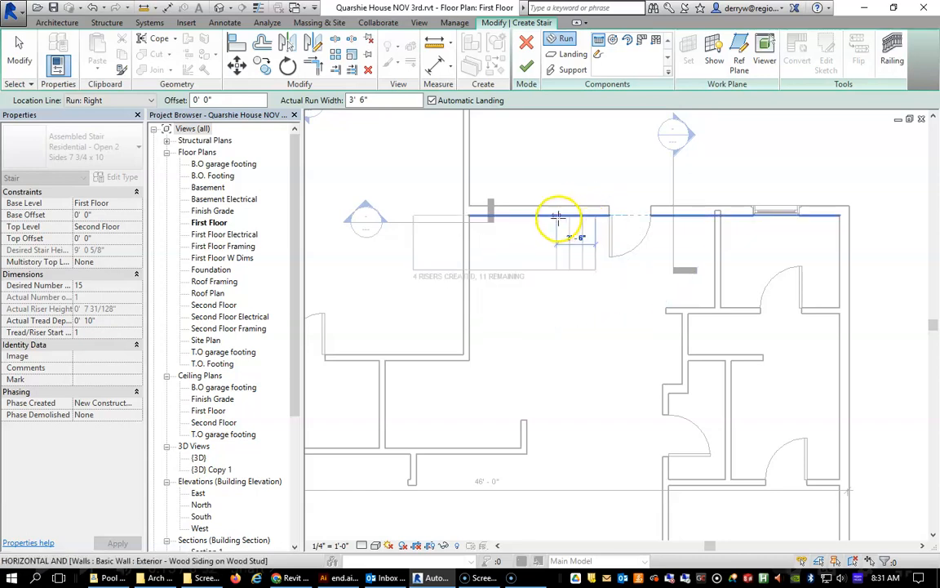
left_click(556, 215)
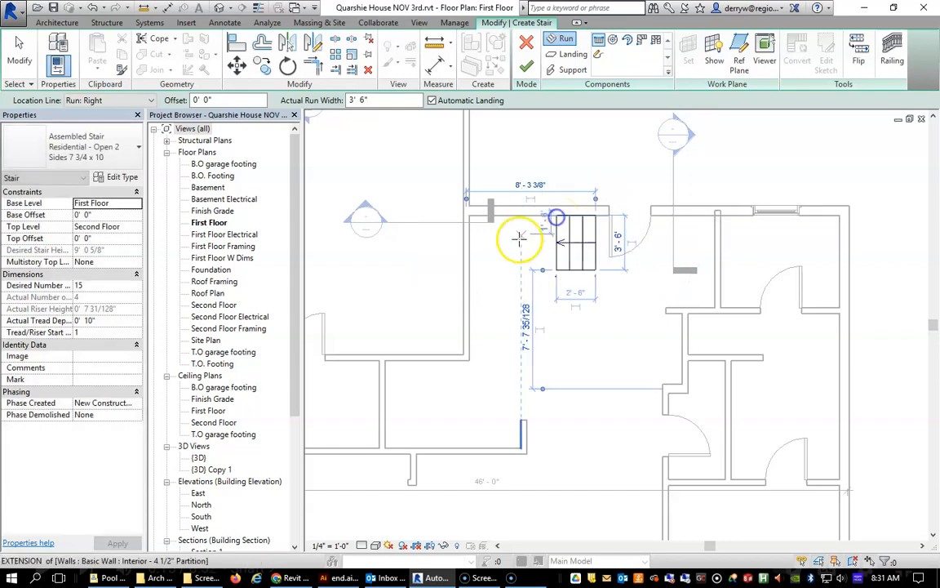
Draw a second run perpendicular to the first, using the remaining 11 risers, with an automatic landing between them.
left_click(486, 269)
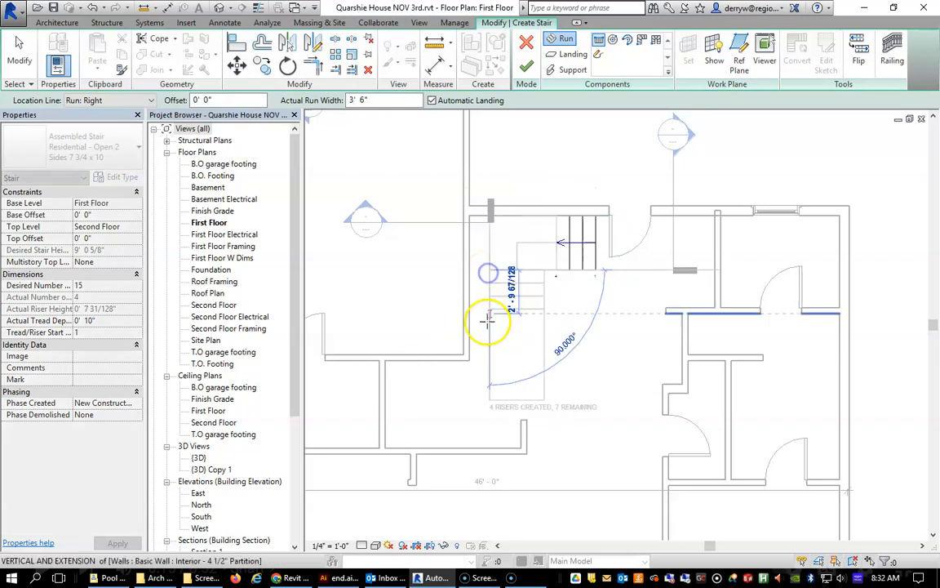
left_click(494, 424)
scroll(569, 312, "up", 3)
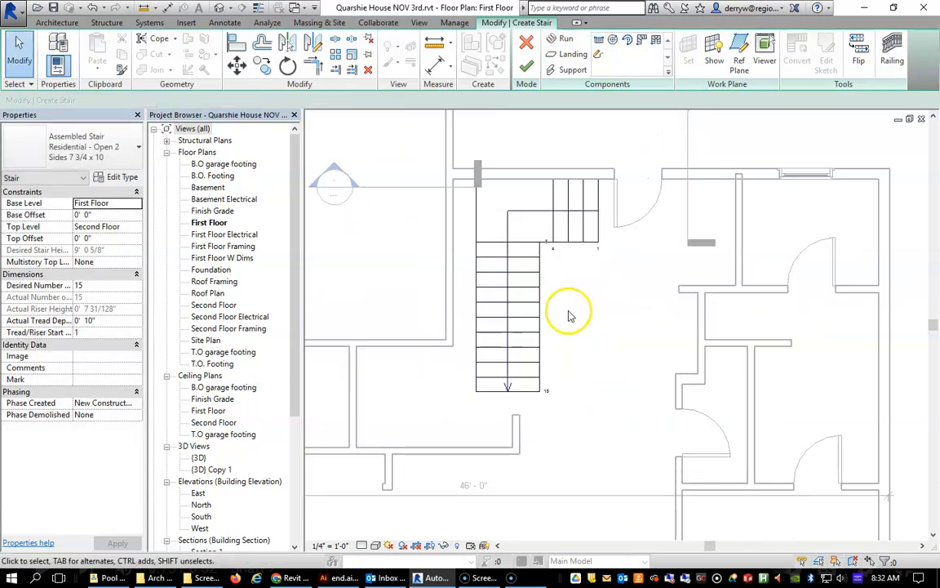
scroll(506, 204, "down", 2)
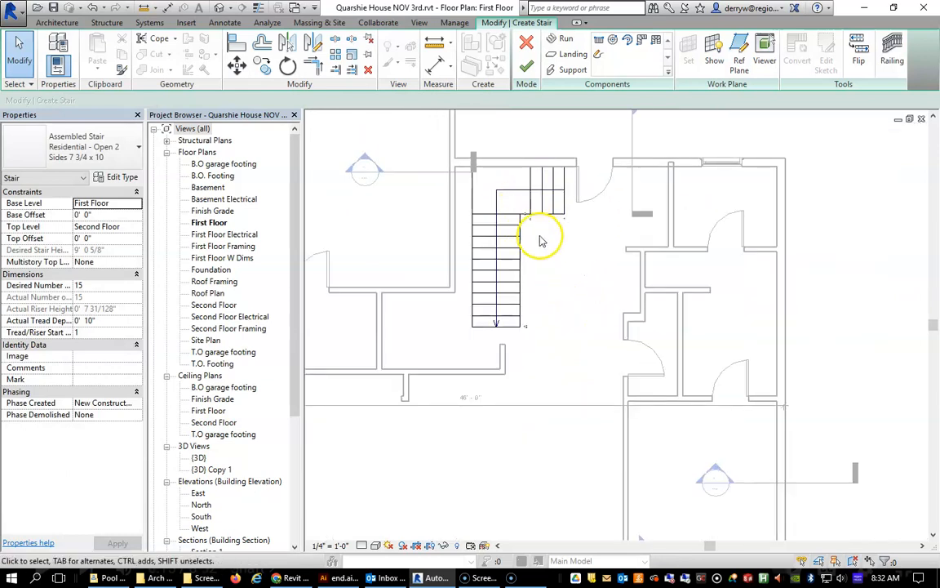
Align the long run's outer edge with the face of the adjacent interior wall.
left_click(236, 46)
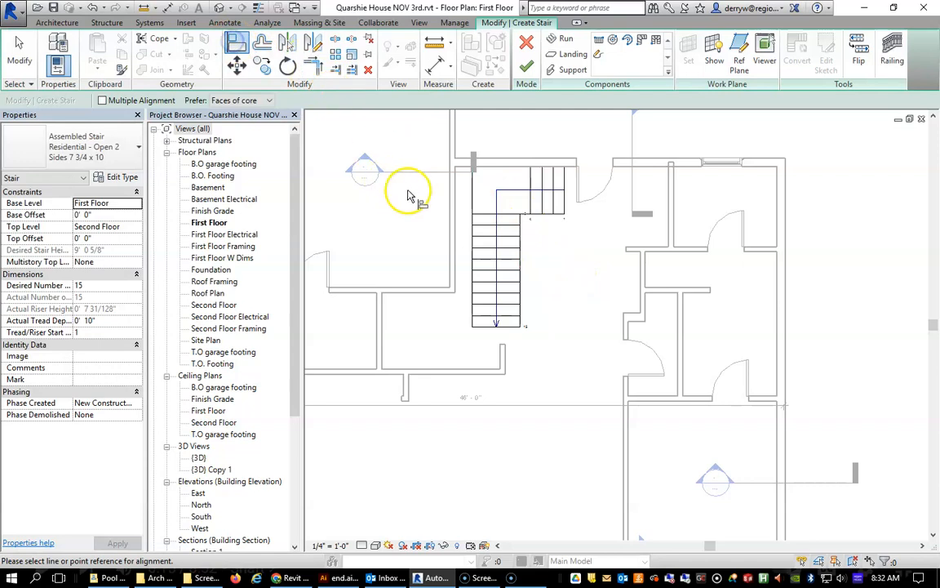
left_click(455, 215)
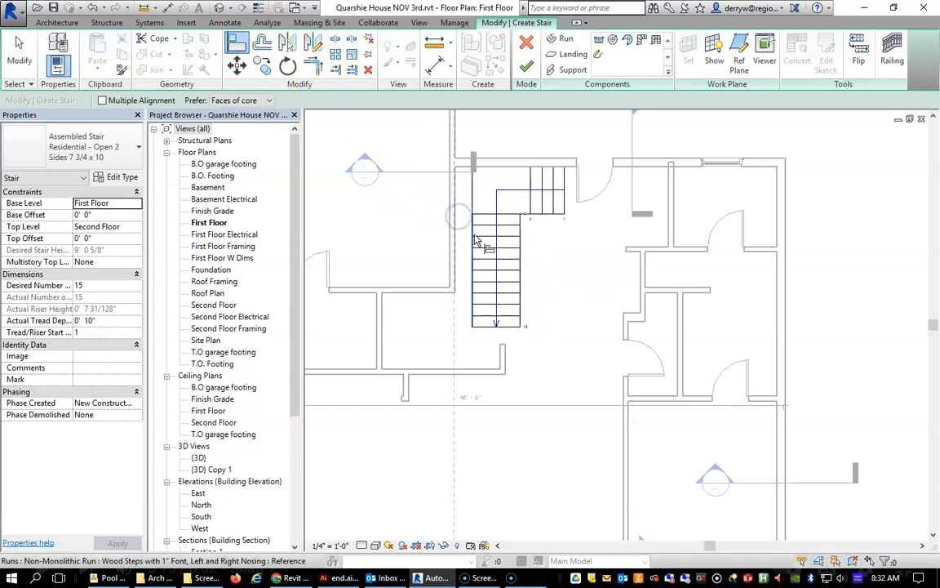
left_click(473, 235)
left_click(563, 306)
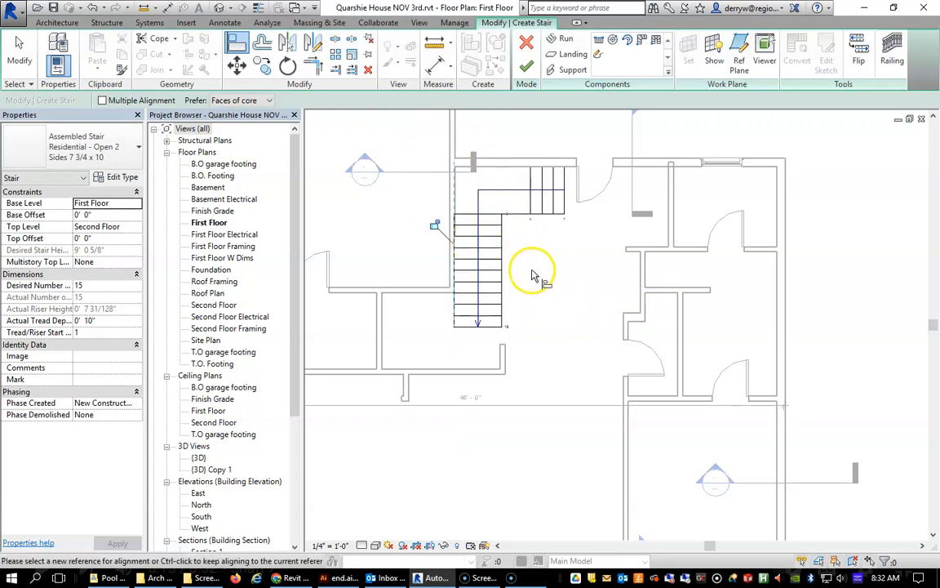
left_click(509, 216)
left_click(496, 178)
left_click(550, 269)
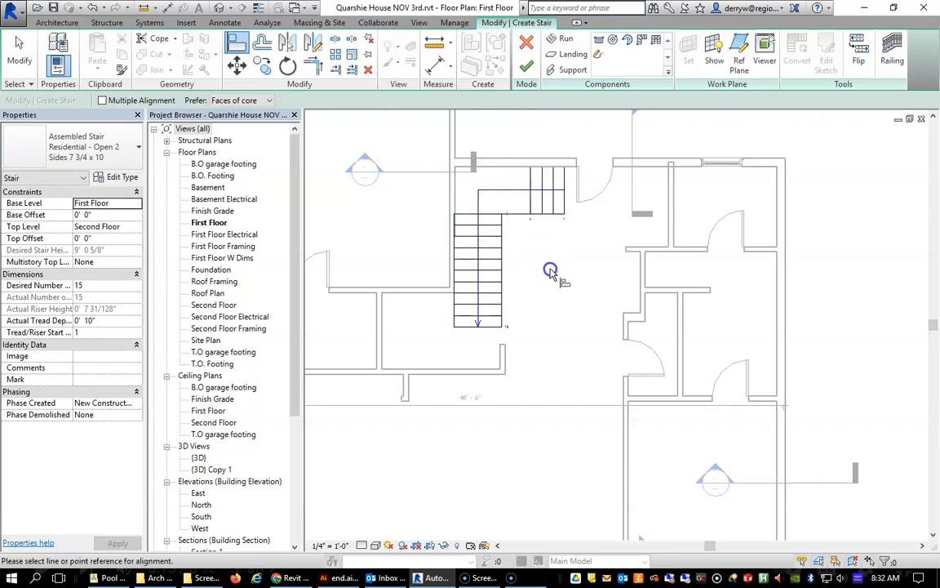
left_click(542, 208)
key("Escape")
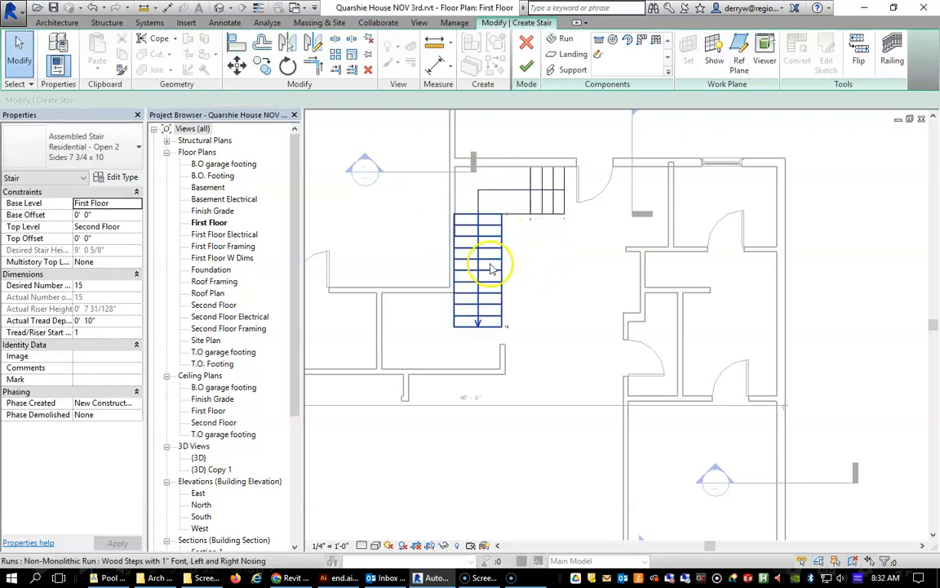
Shorten the landing so the short run starts flush with the long run's inner edge, and finish the stair.
left_click(512, 209)
scroll(528, 223, "down", 3)
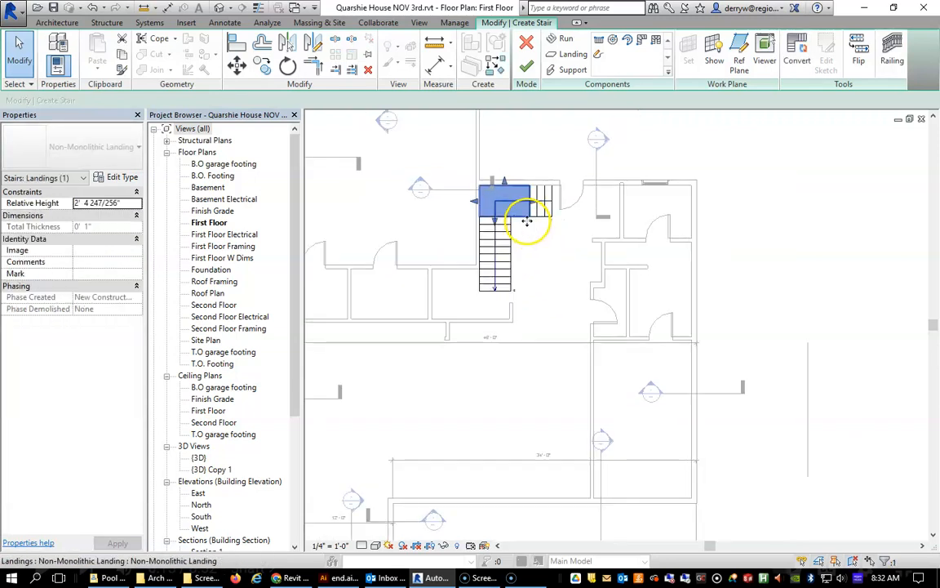
scroll(528, 221, "up", 5)
left_click_drag(535, 185, 495, 191)
left_click(548, 269)
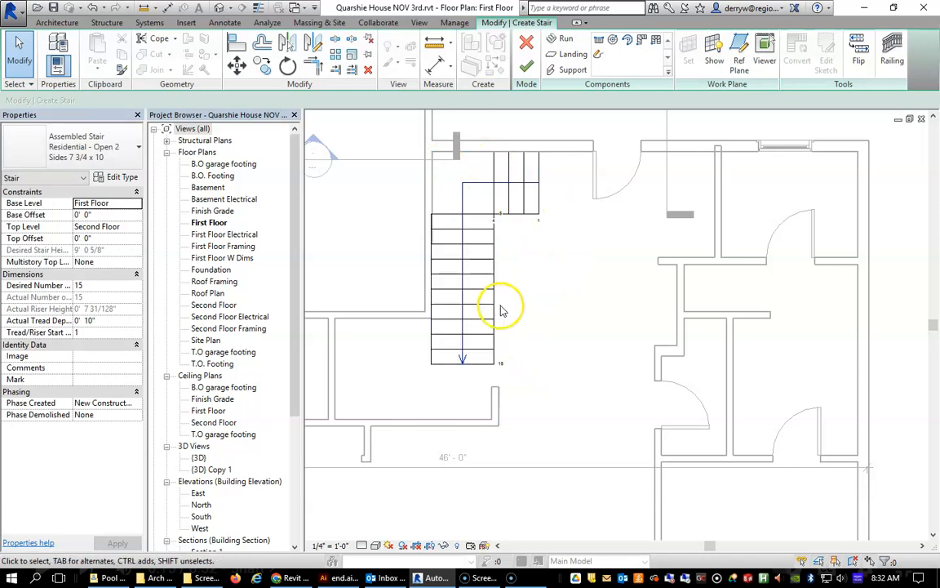
scroll(500, 310, "down", 3)
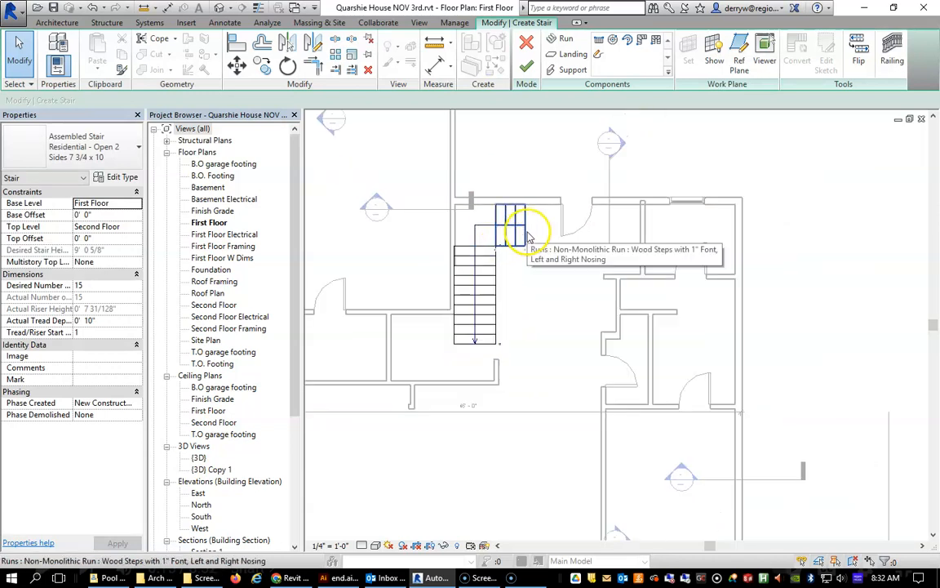
left_click(527, 65)
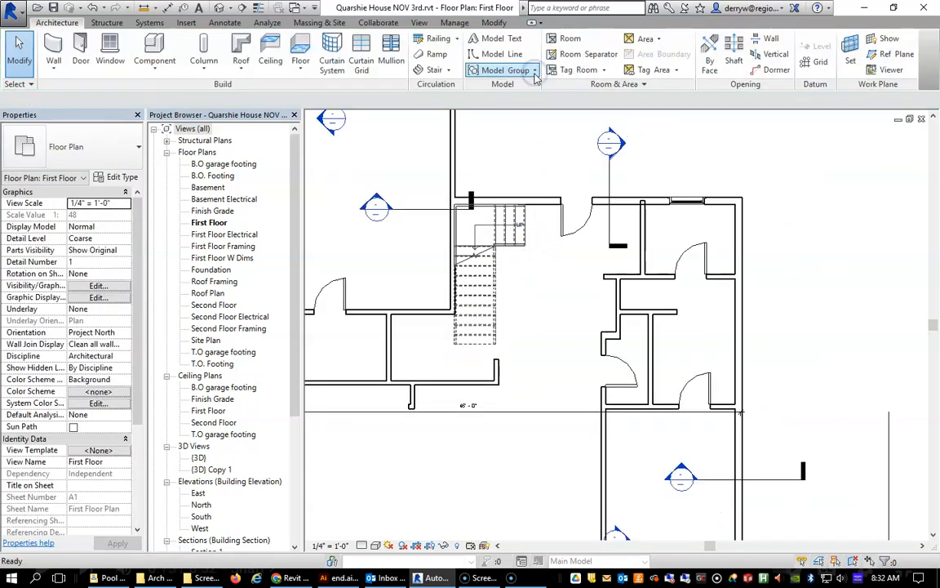
Move the section marker near the entry door onto the new stair and extend its crop past the stair's end.
scroll(550, 342, "down", 2)
middle_click_drag(550, 342, 539, 327)
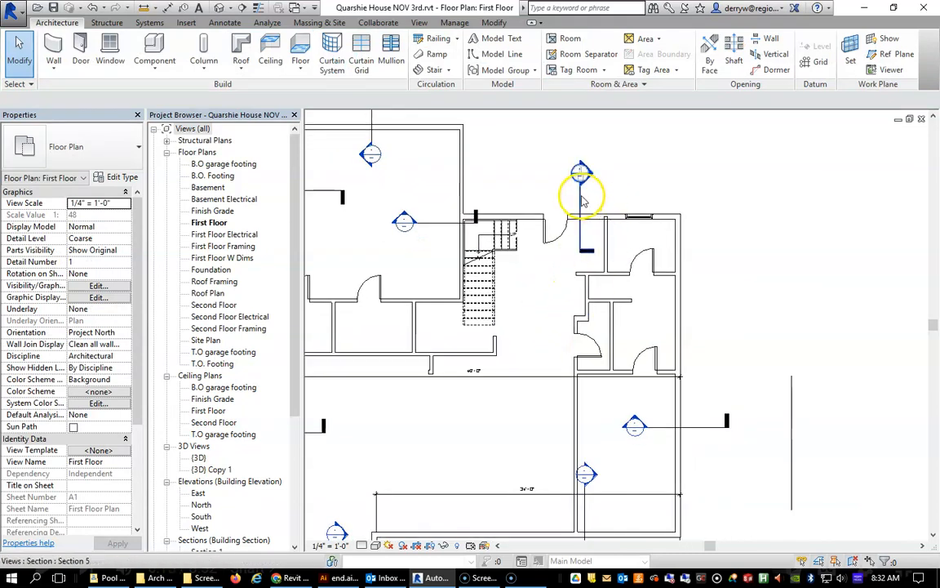
left_click(581, 210)
left_click_drag(581, 211, 480, 225)
left_click_drag(511, 270, 504, 335)
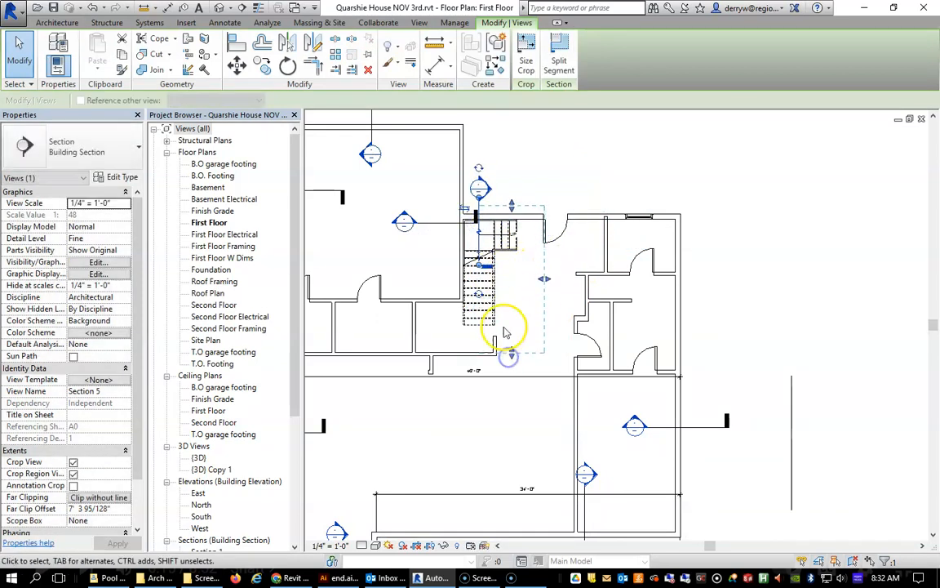
left_click(615, 152)
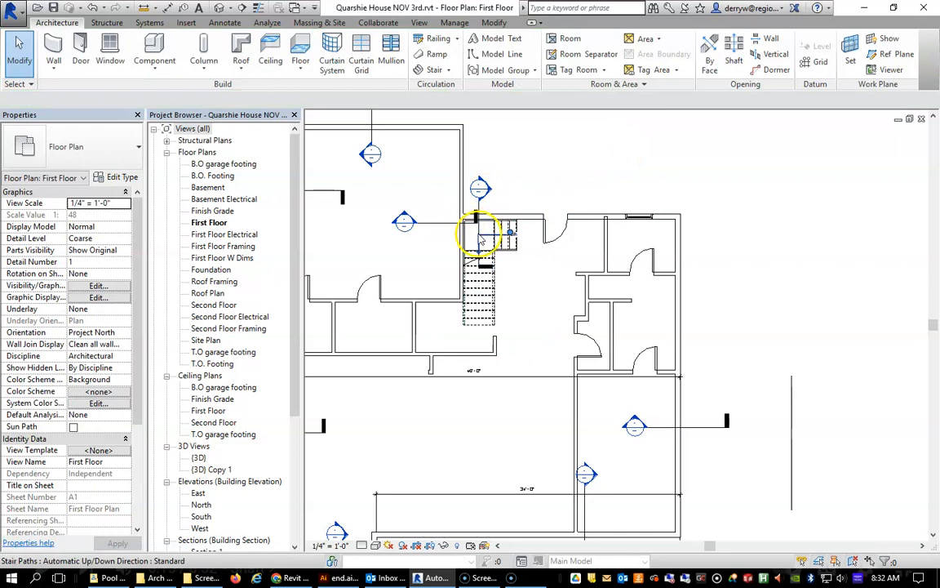
Flip the section's viewing direction and move its line to the entry-door side of the stair, facing the stair.
left_click(475, 214)
left_click(464, 209)
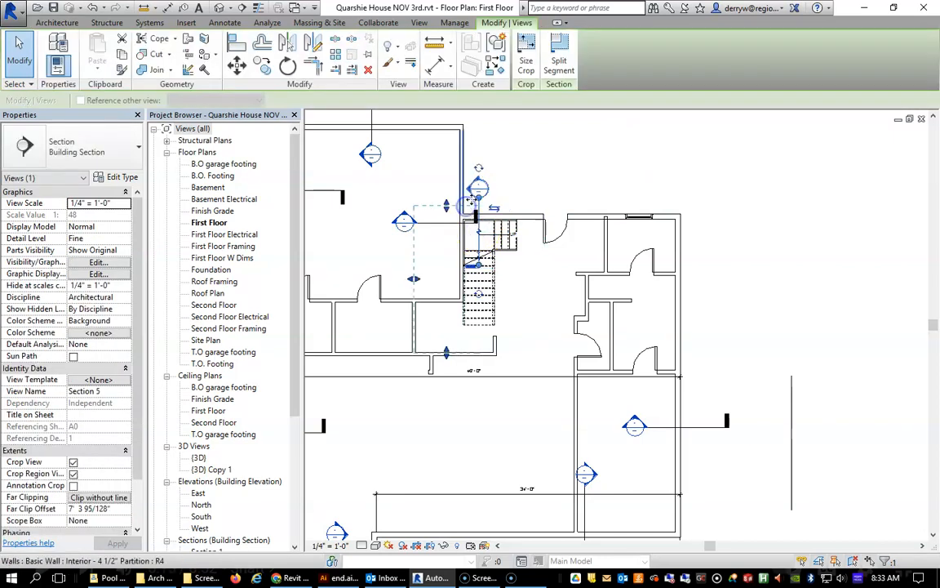
left_click_drag(478, 190, 536, 179)
left_click(668, 159)
Open the Section 5 view and examine how the stair and railing meet the first and second floors.
double_click(532, 180)
scroll(686, 373, "up", 4)
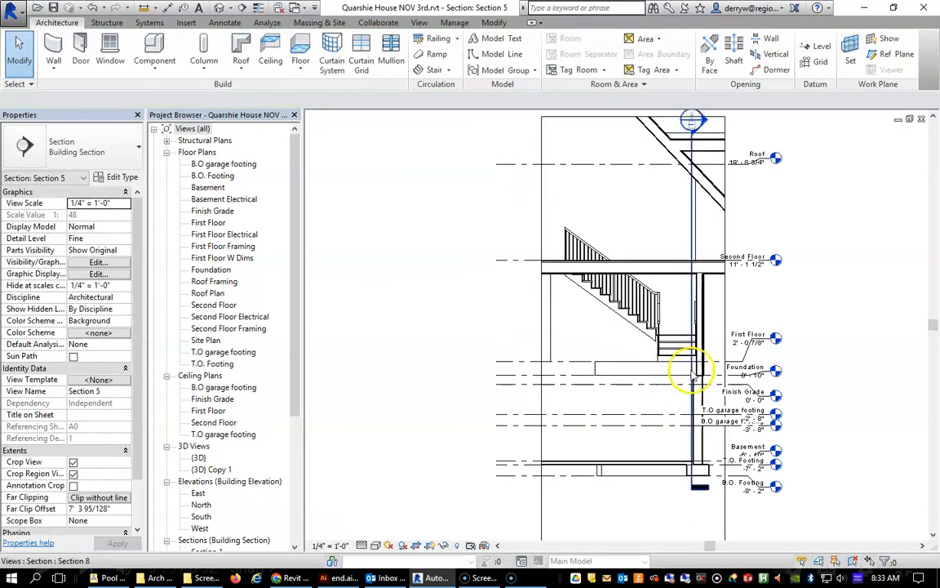
scroll(674, 335, "up", 3)
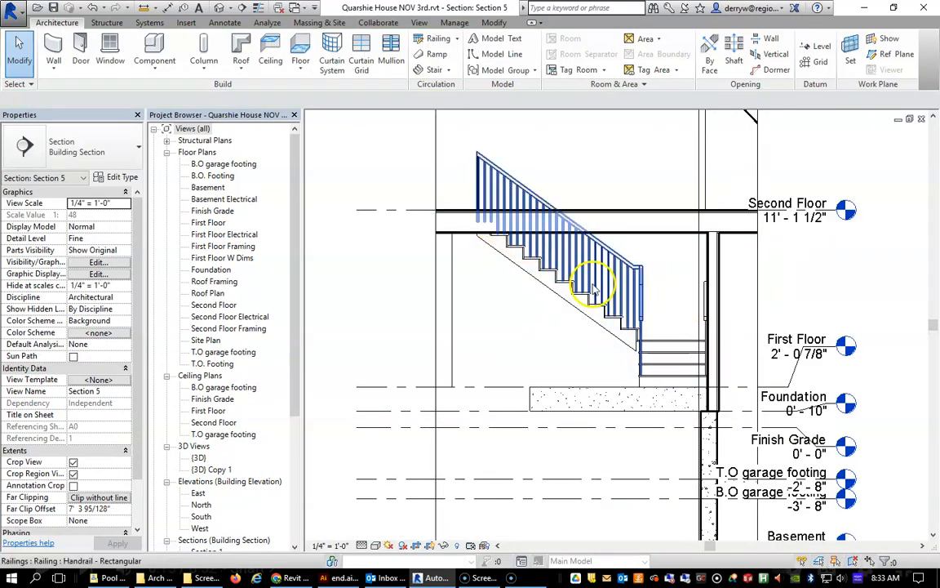
scroll(594, 293, "down", 2)
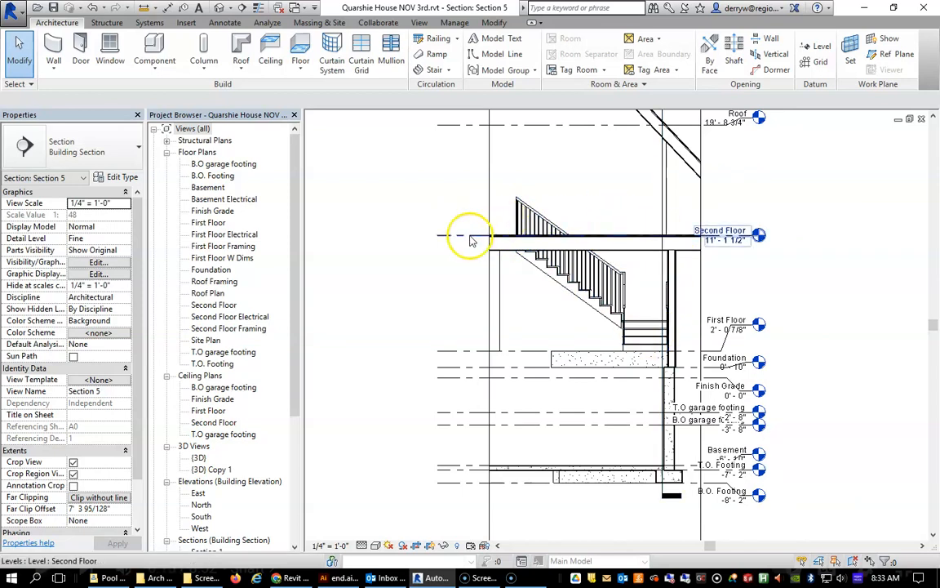
Check the stair in the section, and examine the Basement floor plan for the area below it.
scroll(661, 294, "down", 3)
scroll(655, 302, "up", 2)
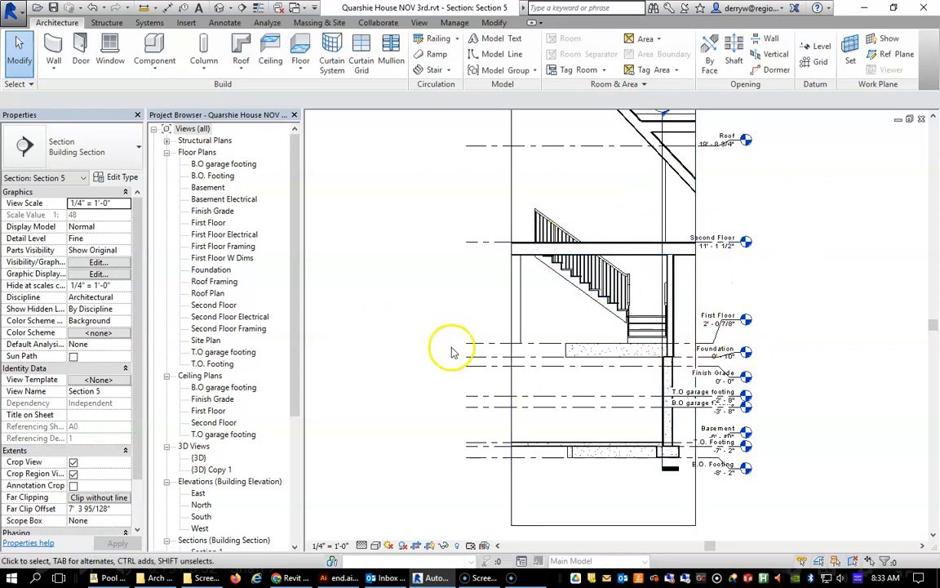
scroll(599, 326, "down", 2)
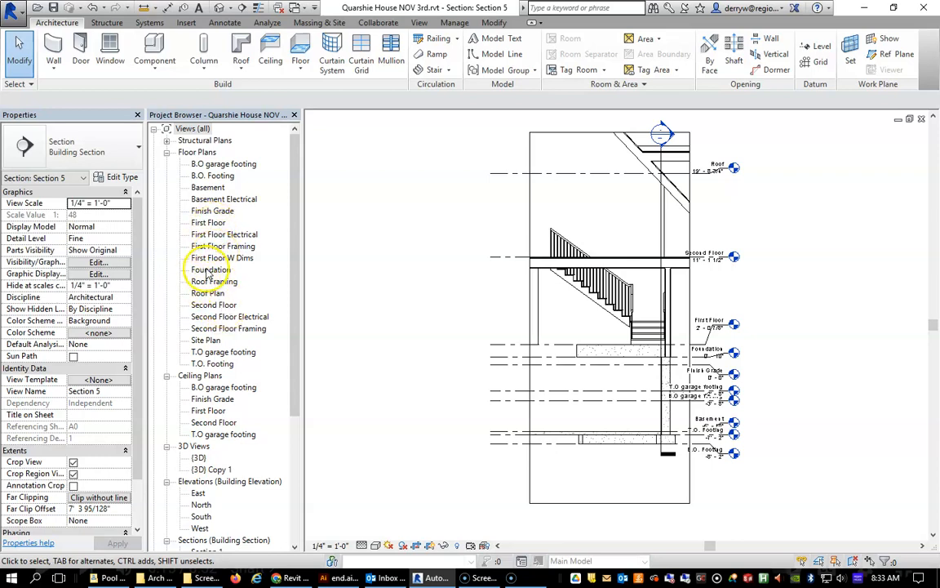
double_click(200, 189)
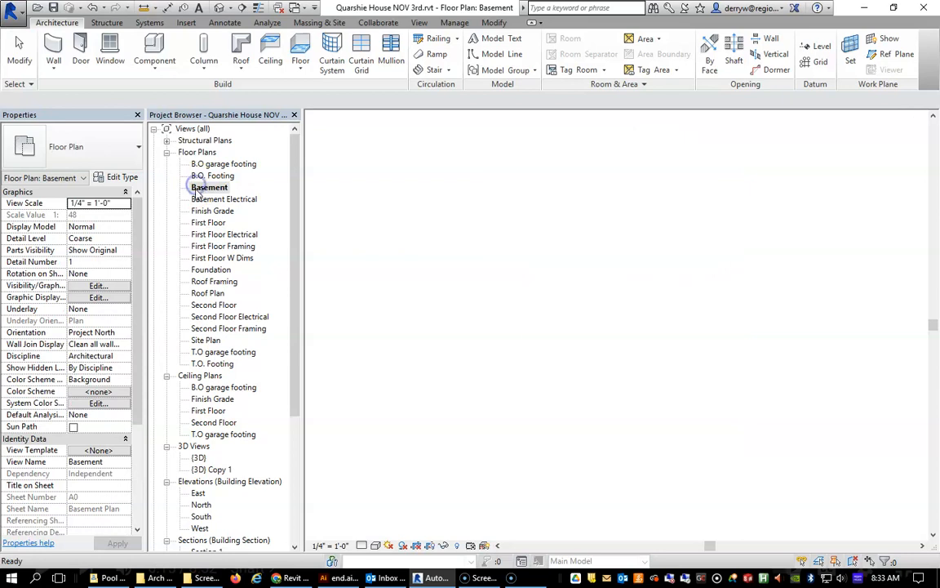
scroll(364, 256, "down", 3)
middle_click_drag(364, 256, 518, 273)
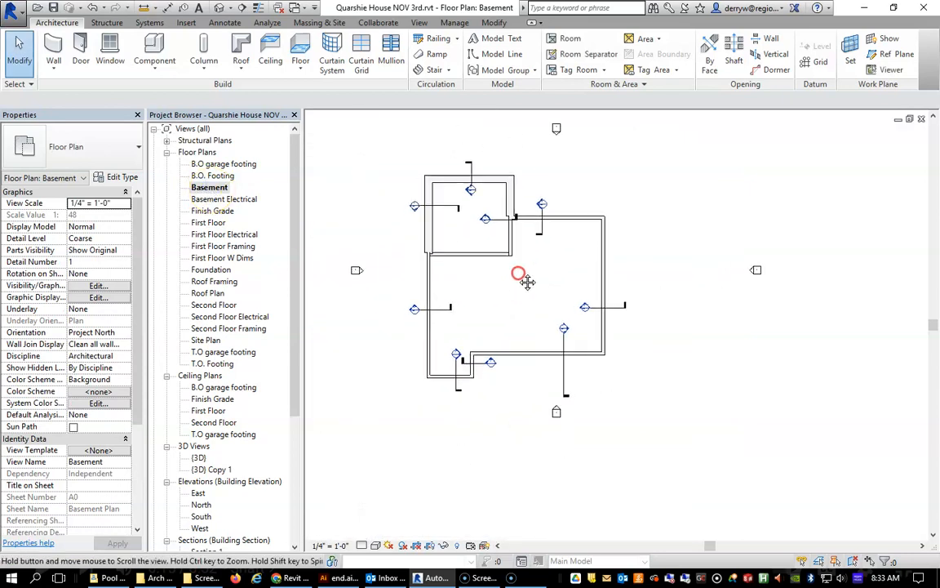
Start a new stair in the First Floor plan with base level Basement and top level First Floor.
double_click(209, 224)
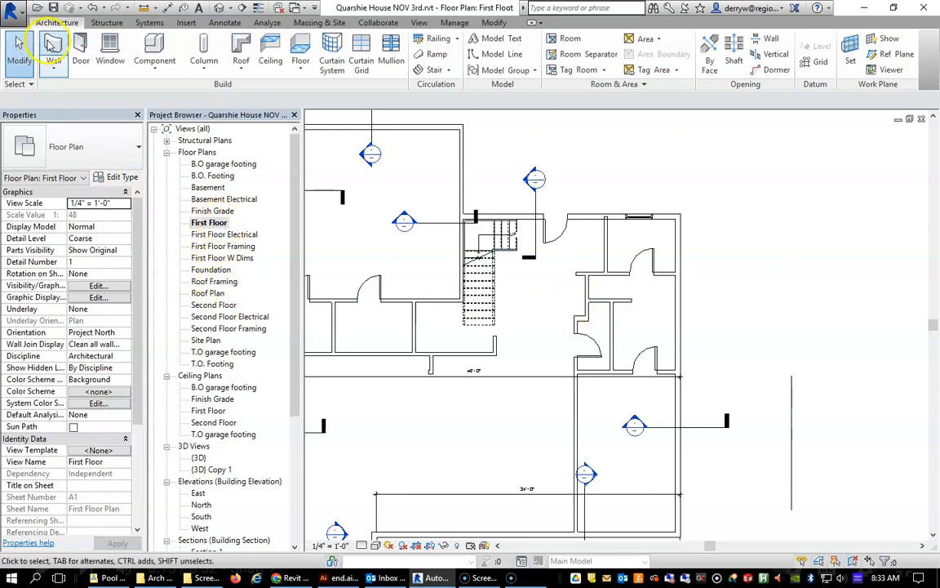
left_click(430, 69)
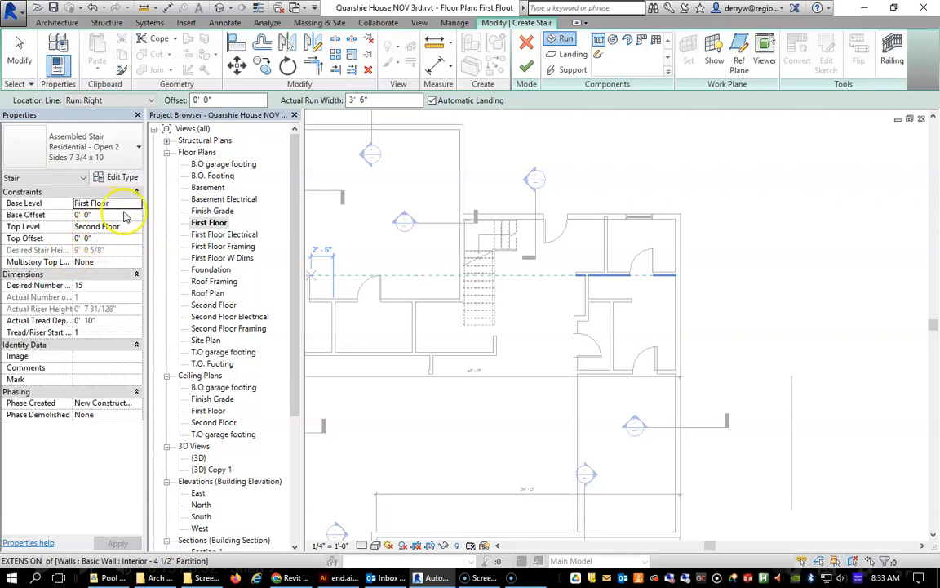
left_click(124, 204)
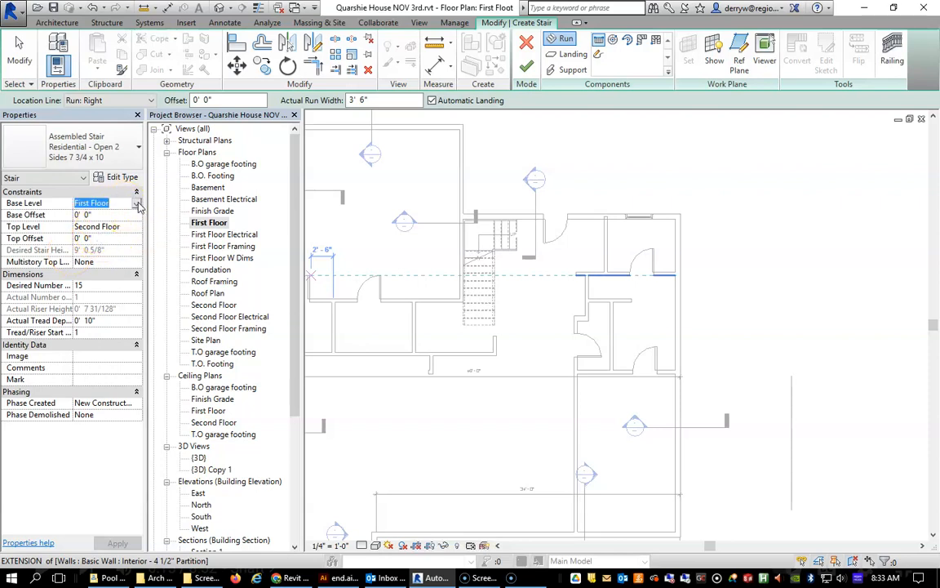
left_click(138, 203)
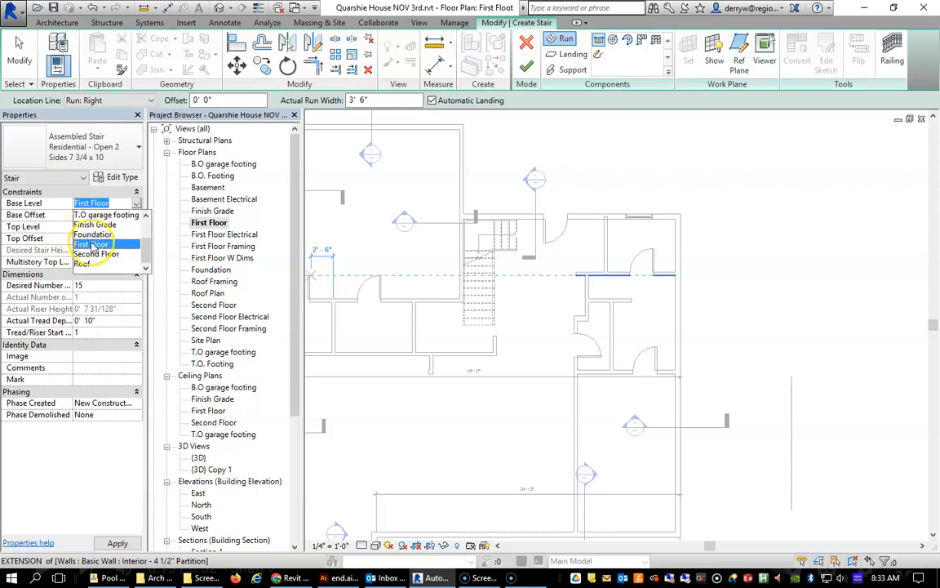
left_click_drag(143, 258, 145, 236)
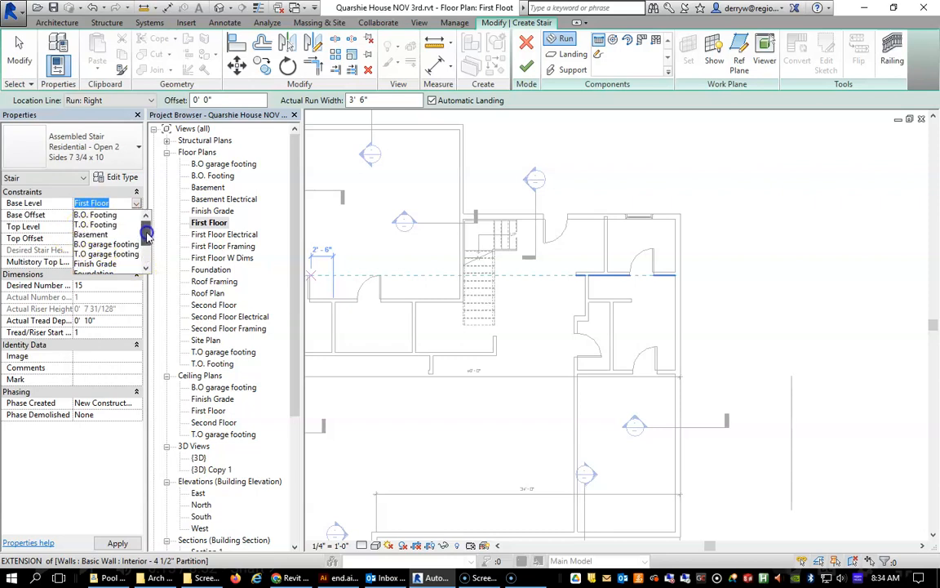
left_click(92, 234)
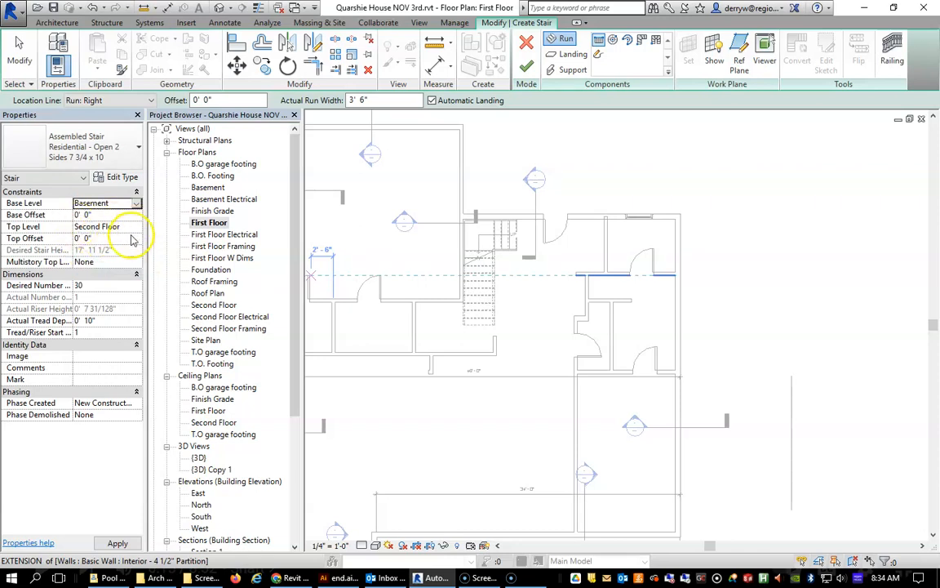
left_click(120, 223)
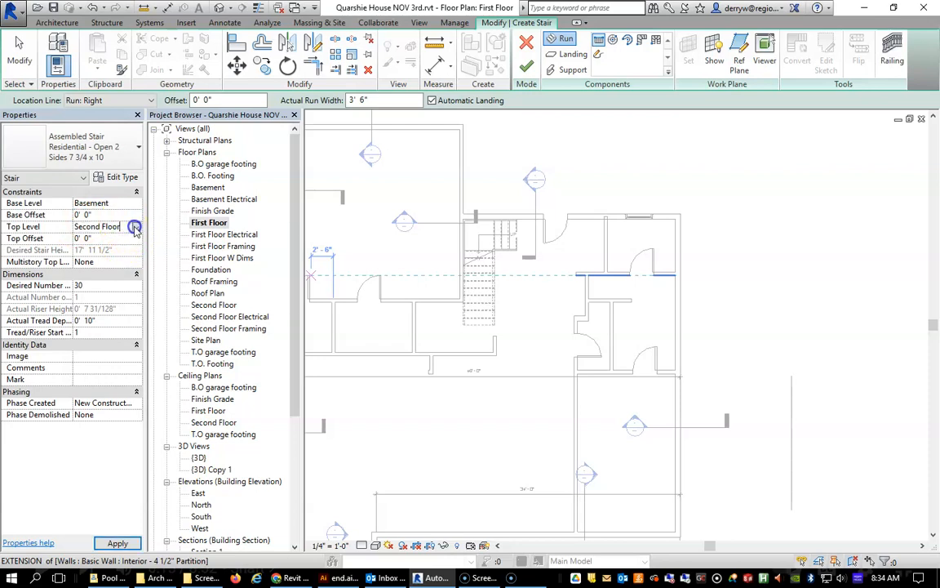
left_click(134, 229)
left_click(92, 277)
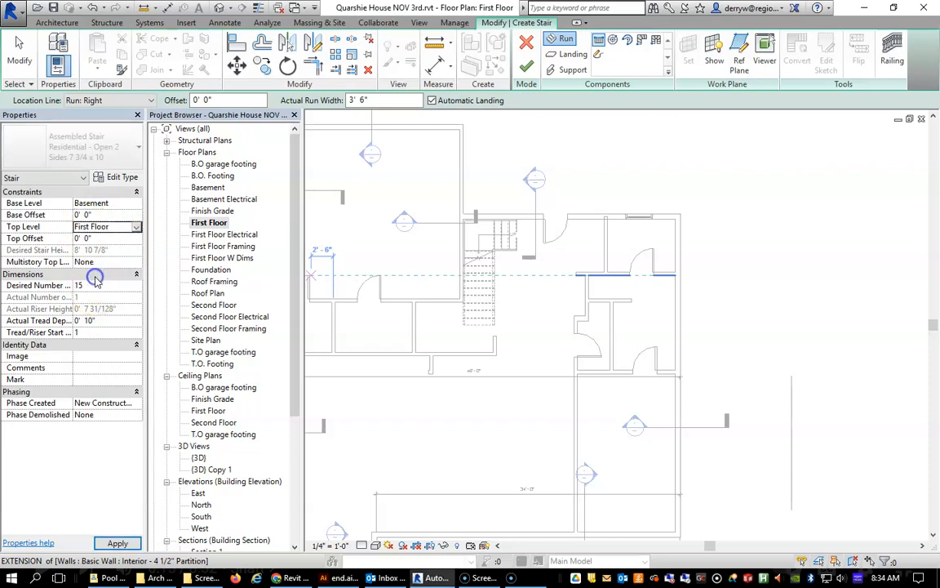
Draw a four-riser short run and a perpendicular ten-riser long run near the existing stair, joined by an automatic landing.
left_click(534, 287)
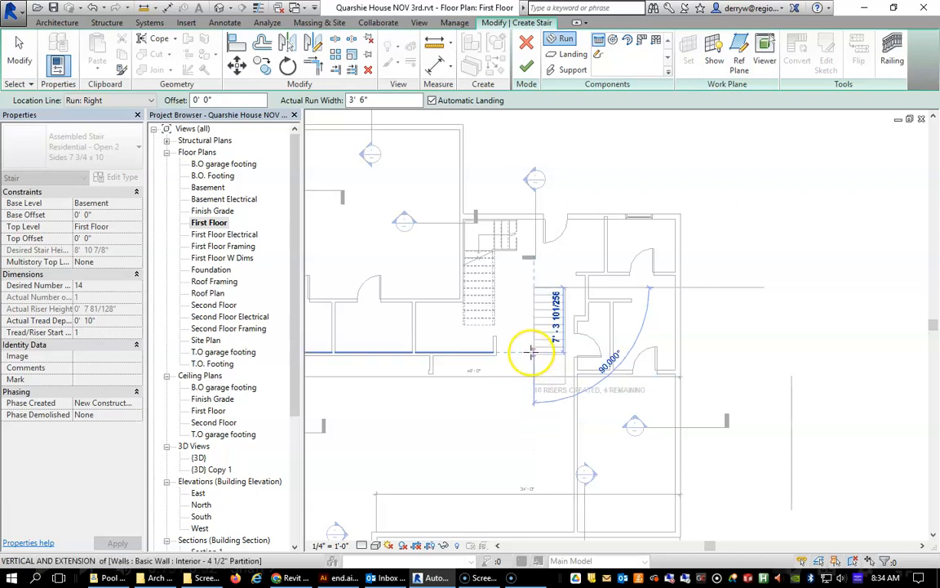
key("Escape")
scroll(506, 231, "down", 2)
scroll(490, 245, "up", 5)
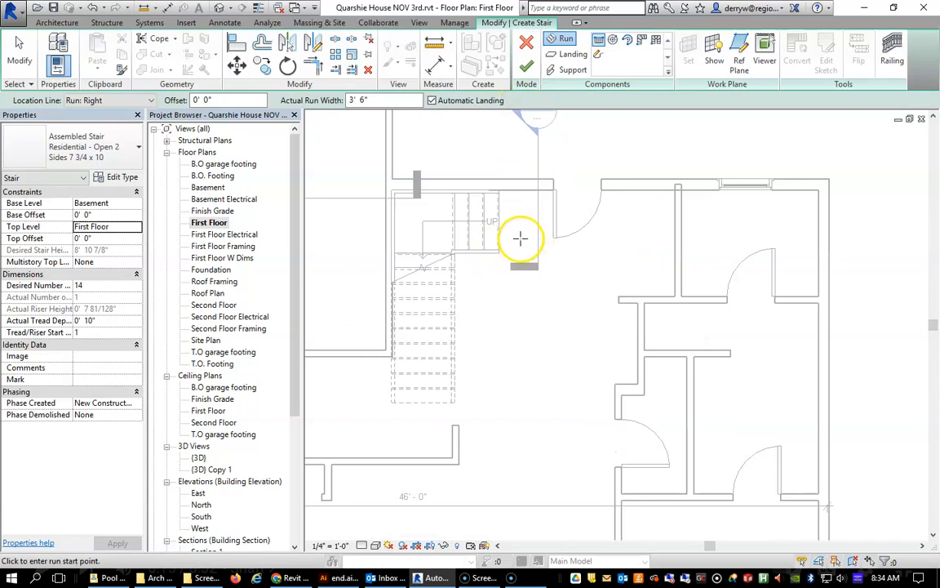
left_click(521, 238)
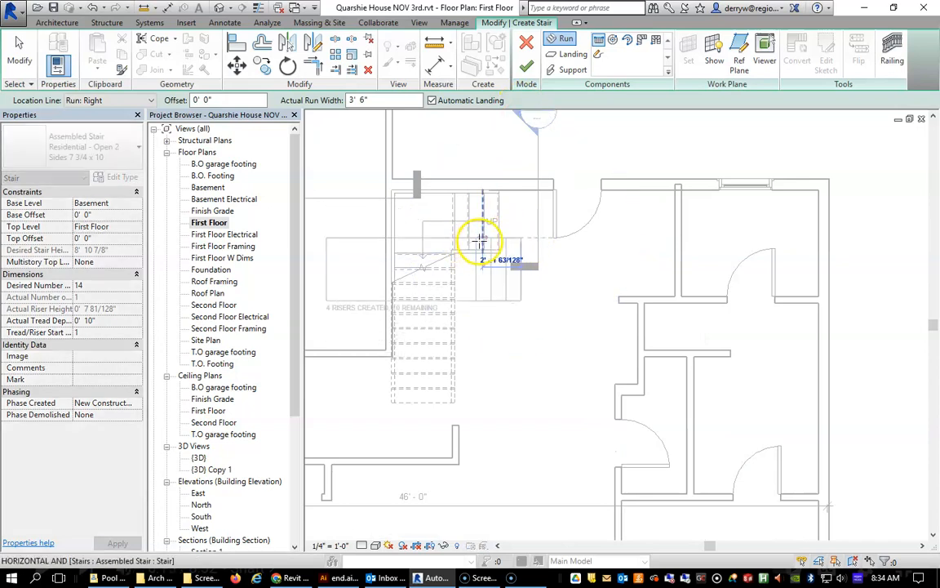
left_click(476, 239)
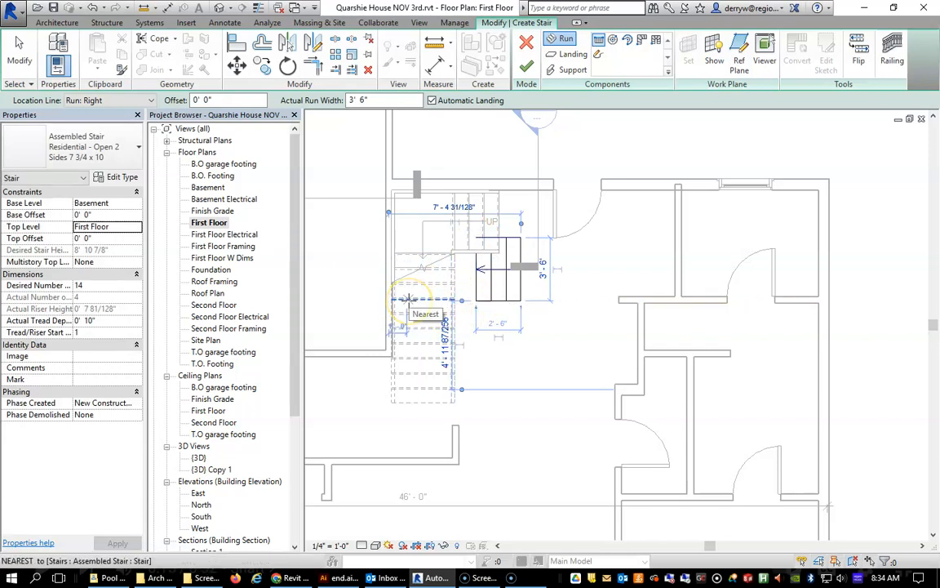
left_click(402, 301)
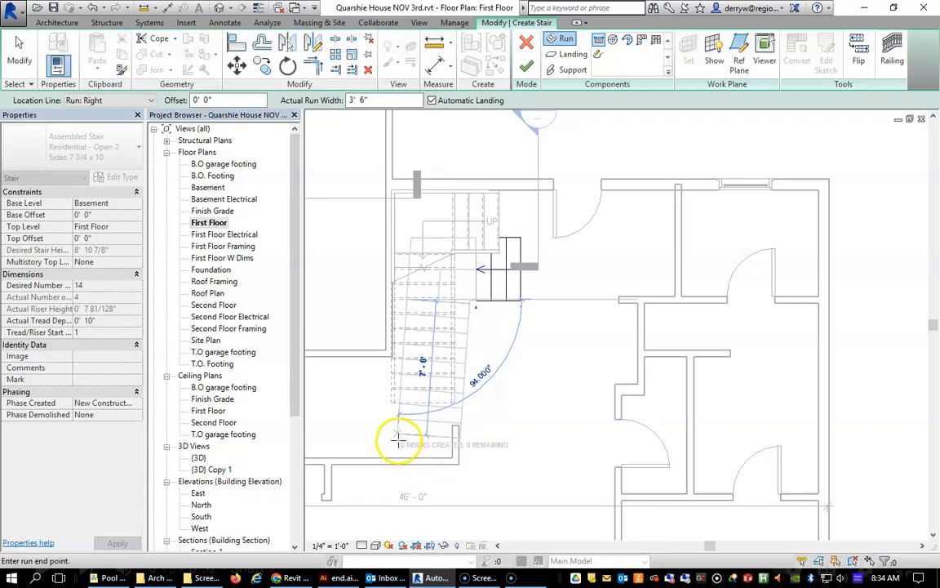
left_click(405, 436)
scroll(434, 394, "up", 5)
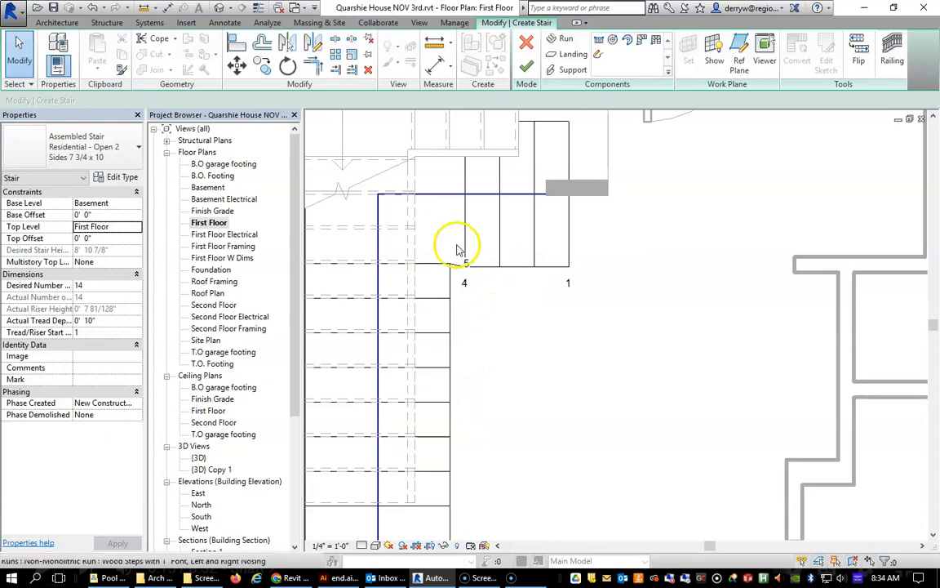
scroll(494, 307, "down", 2)
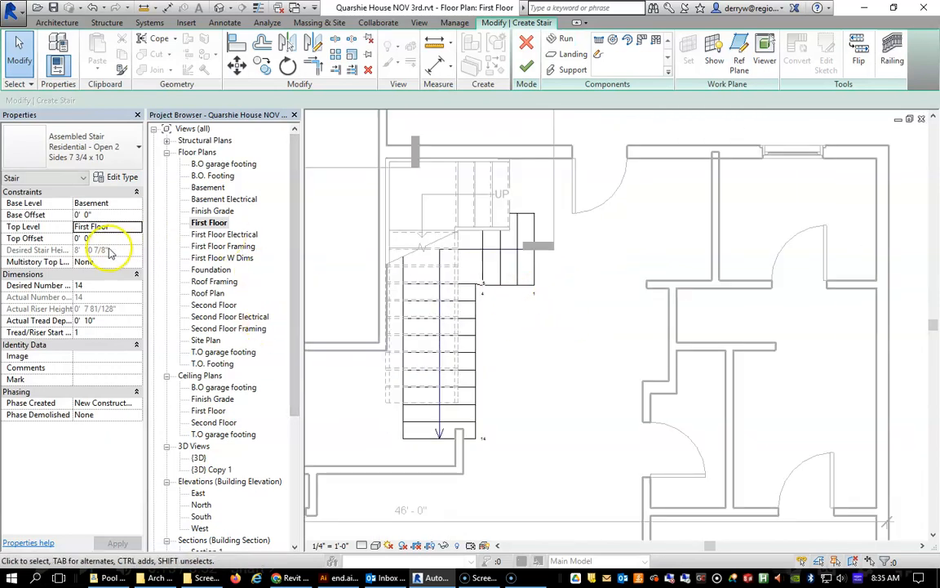
In the Basement plan, align the short run and the long run with the inner faces of their adjacent foundation walls.
double_click(209, 188)
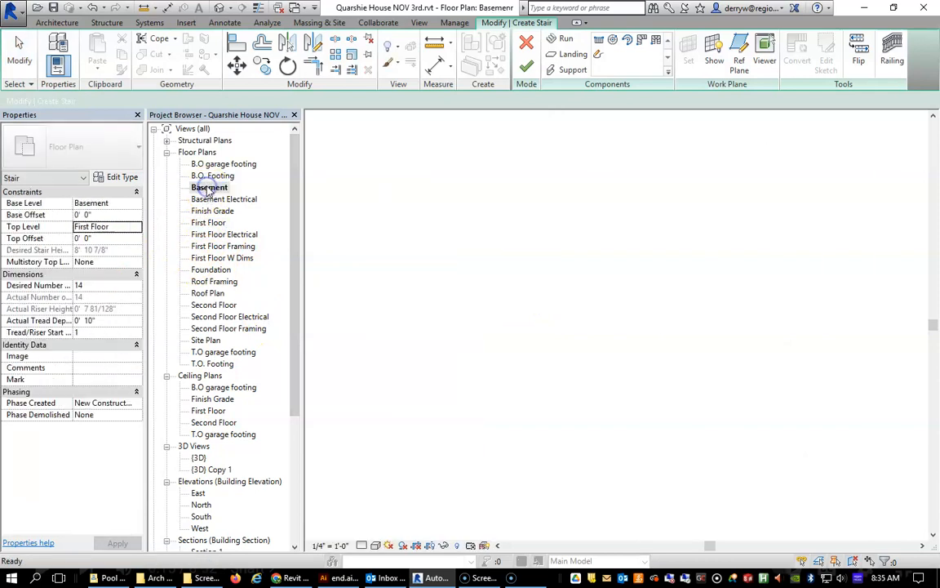
scroll(526, 281, "down", 2)
scroll(499, 250, "up", 8)
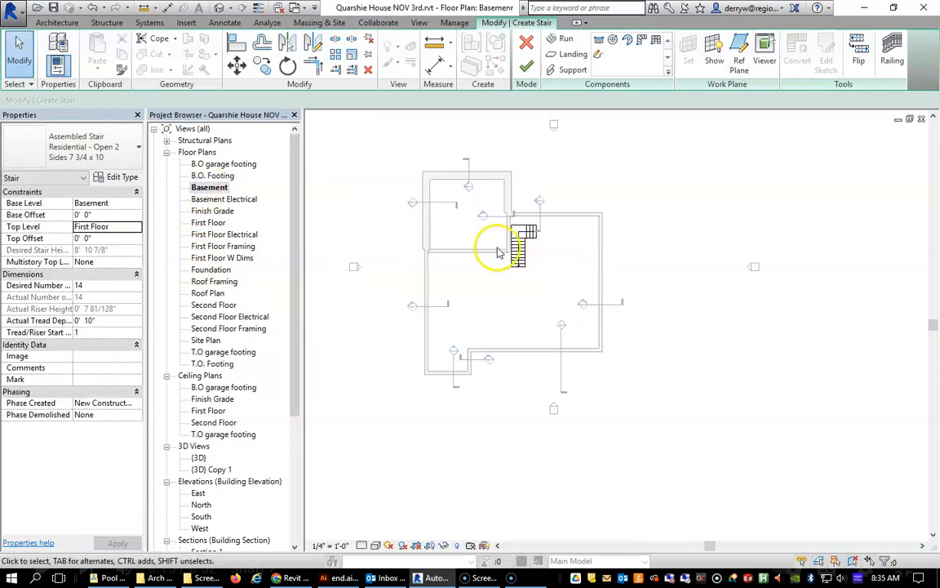
middle_click_drag(537, 227, 519, 339)
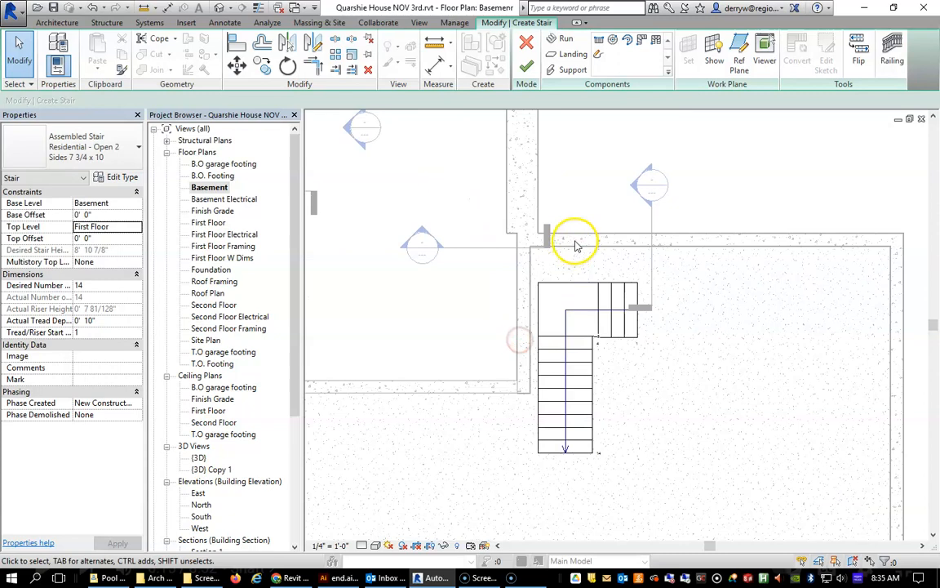
left_click(237, 42)
left_click(589, 244)
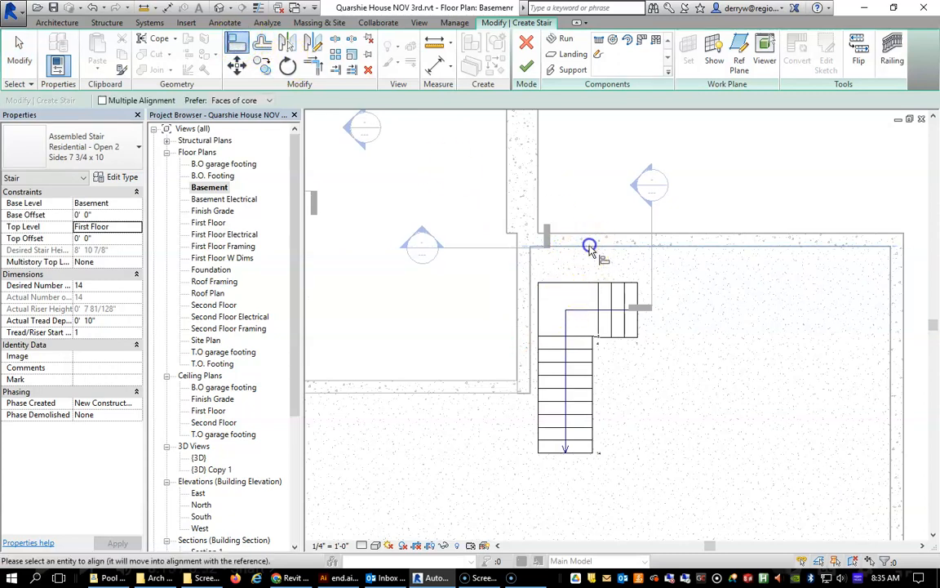
left_click(614, 284)
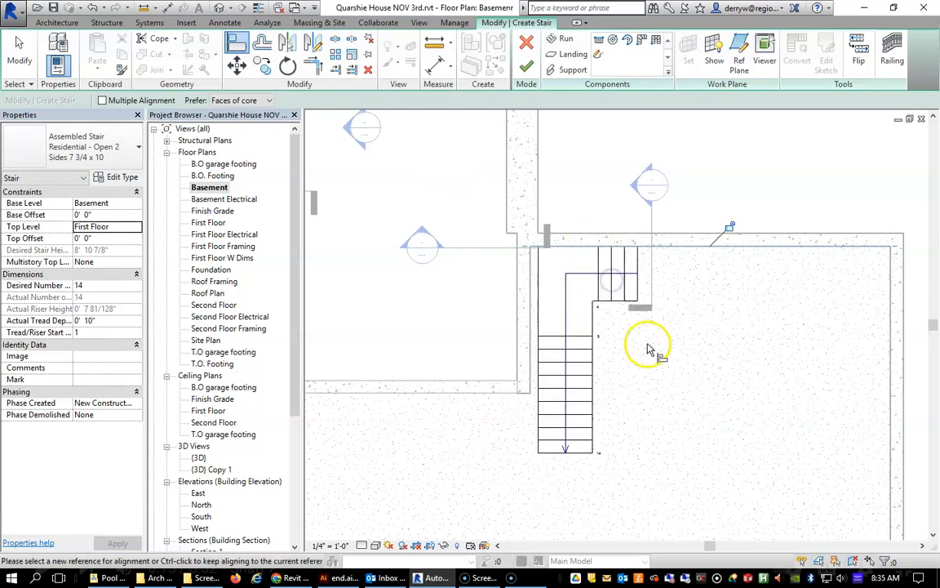
left_click(537, 317)
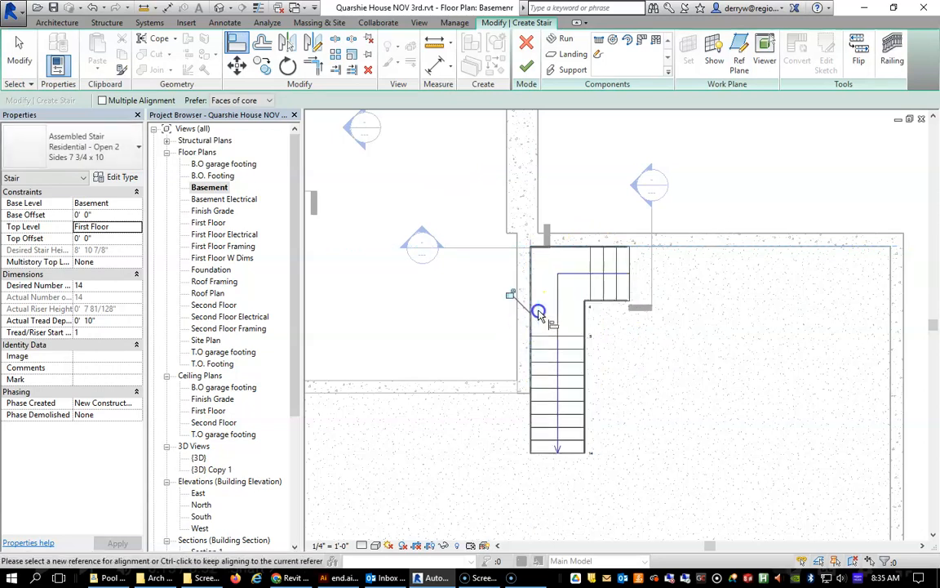
scroll(619, 367, "down", 2)
scroll(618, 364, "up", 4)
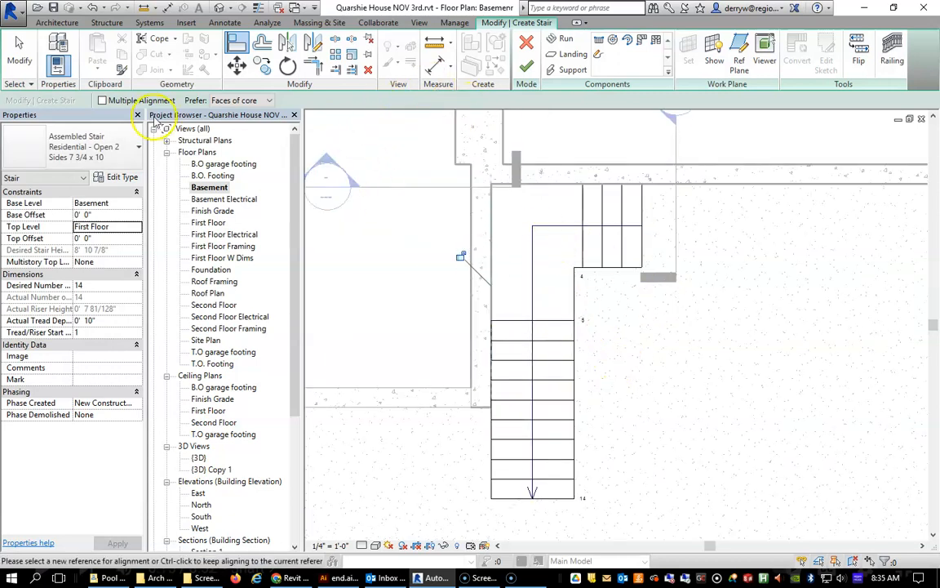
key("Escape")
key("Escape")
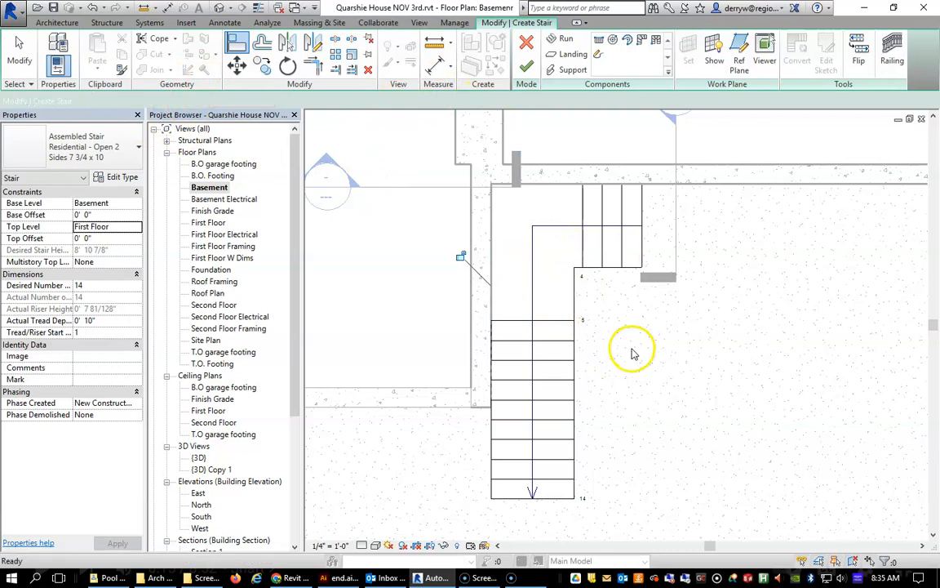
Shorten the landing so the long run starts flush with the short run's inner edge.
left_click(629, 345)
left_click(575, 294)
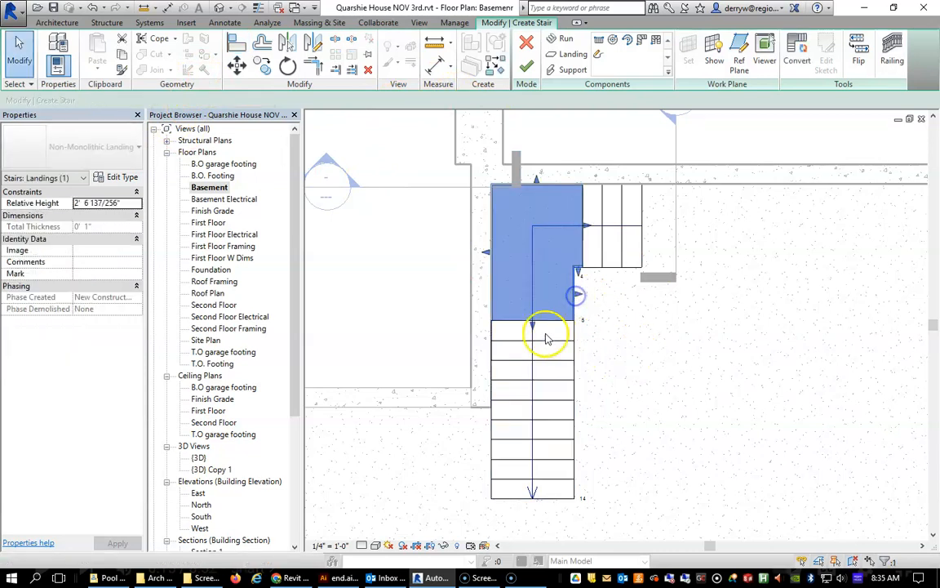
left_click_drag(536, 326, 549, 268)
Try to narrow the landing so the short run starts flush with the long run's inner edge.
mouse_move(589, 231)
left_mouse_down()
mouse_move(579, 219)
mouse_move(573, 225)
left_mouse_up()
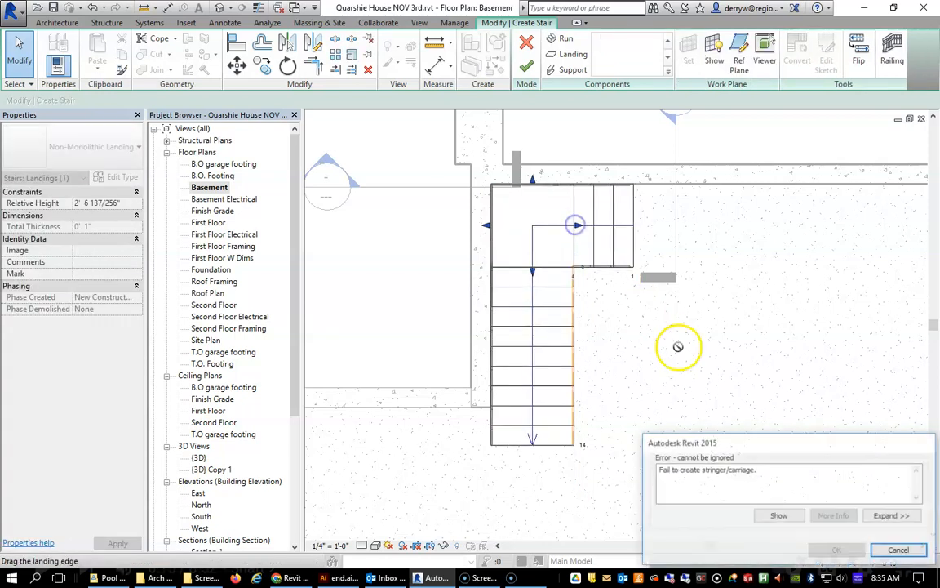
left_click(900, 551)
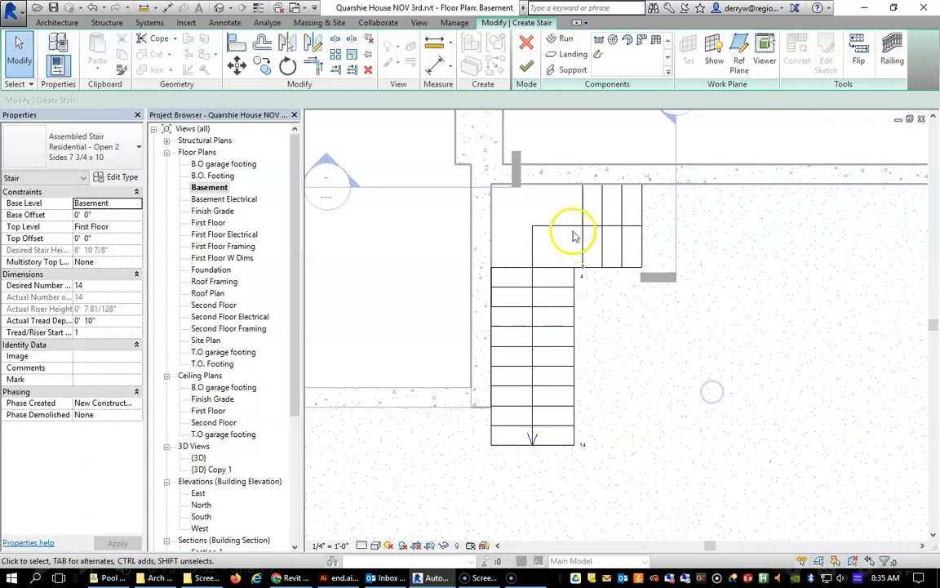
left_click(574, 239)
left_click_drag(583, 228, 571, 248)
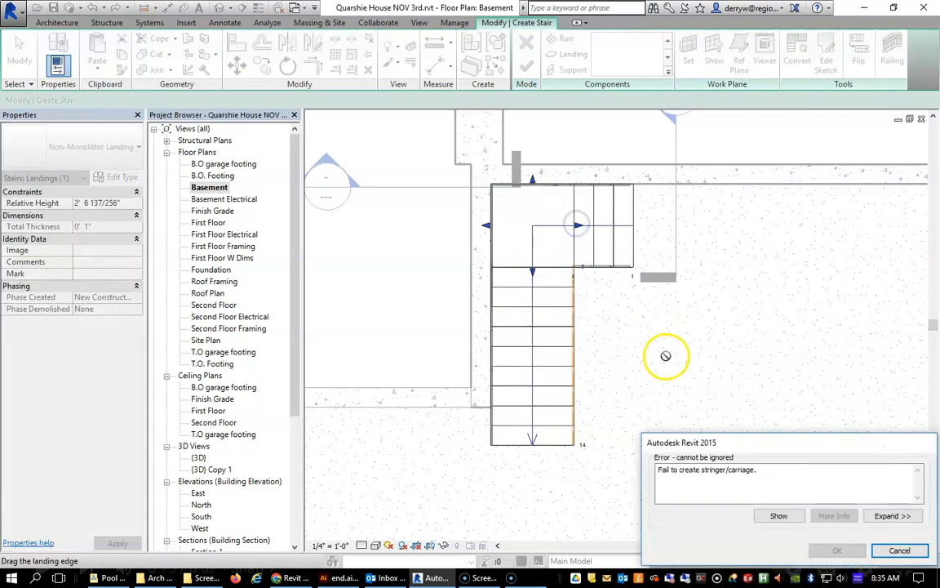
left_click(900, 551)
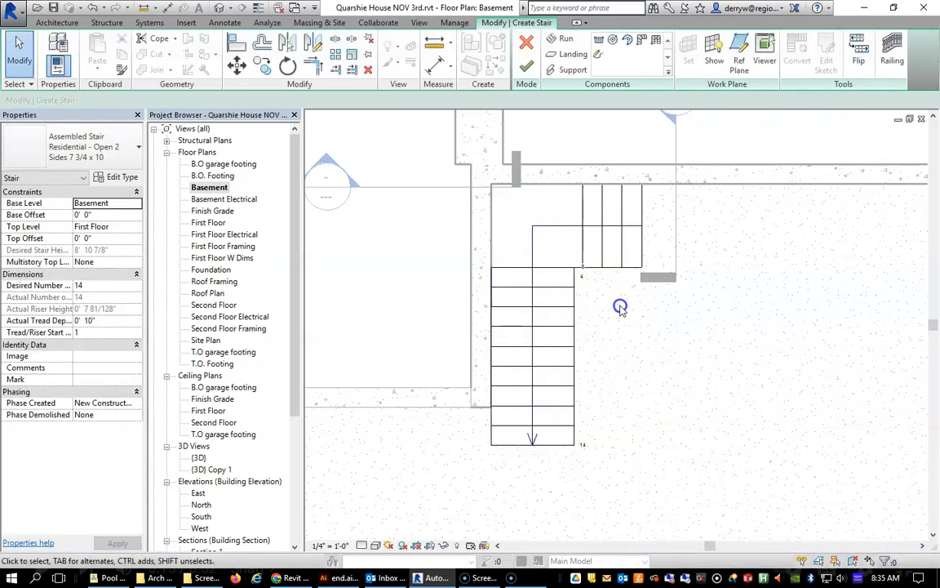
Finish the basement stair and check its placement against the foundation walls.
scroll(738, 248, "down", 1)
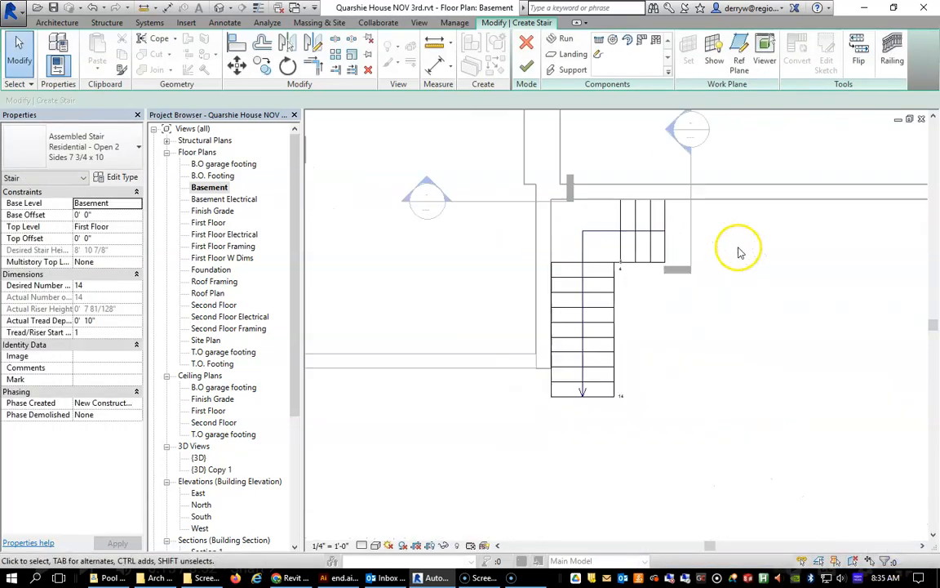
left_click(527, 67)
scroll(701, 366, "down", 1)
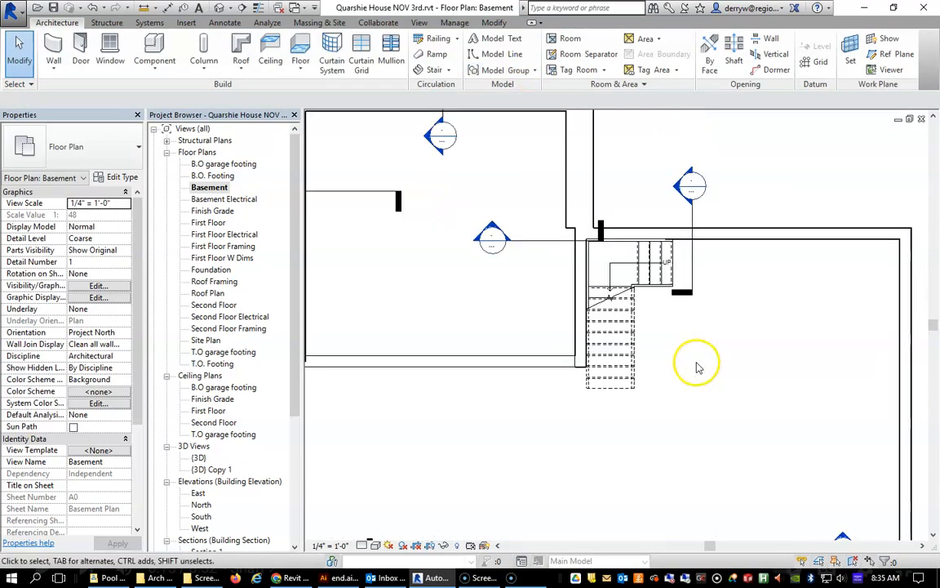
scroll(685, 353, "up", 2)
middle_click_drag(641, 330, 663, 386)
scroll(664, 386, "up", 1)
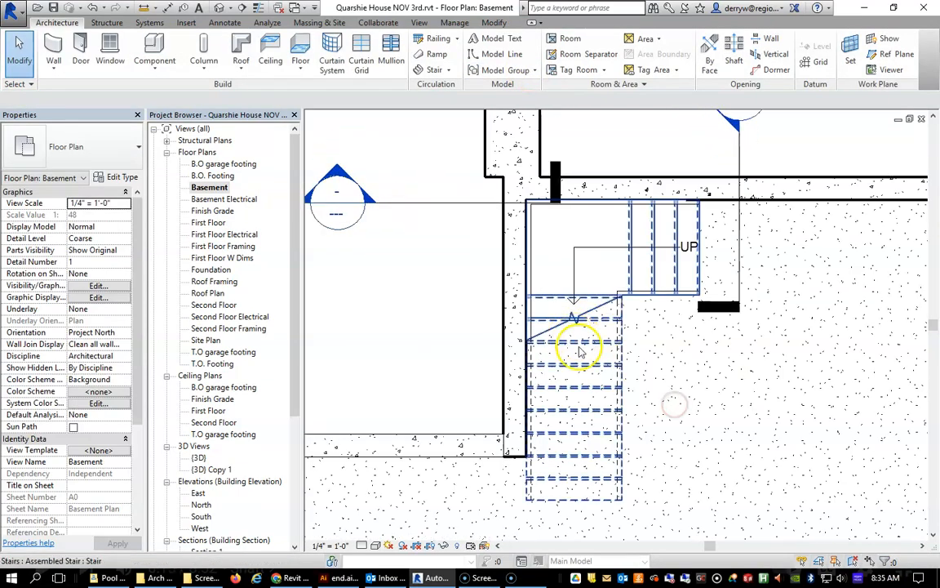
Open the building section beside the basement stair's short run and examine the stair's profile beneath the upper stair.
scroll(663, 418, "down", 2)
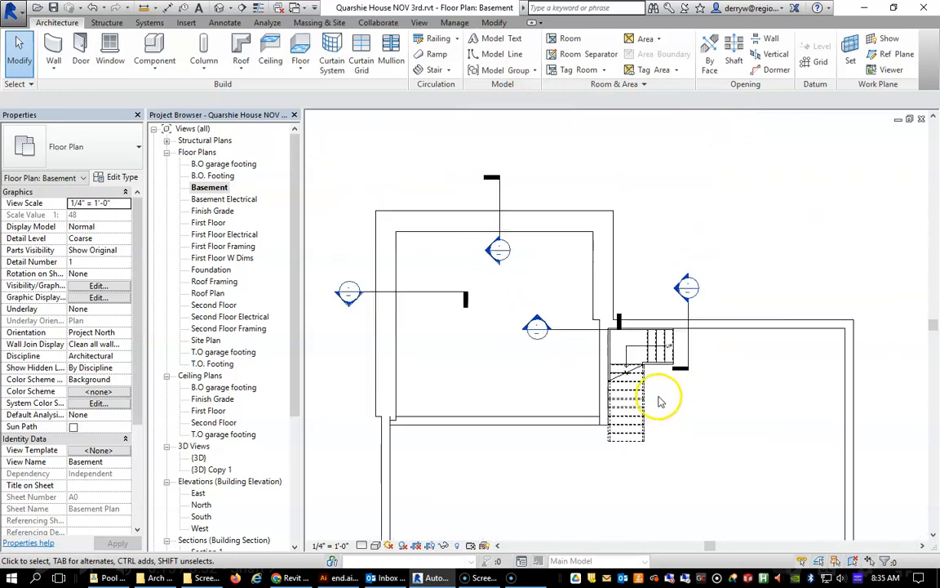
double_click(684, 290)
scroll(629, 409, "down", 2)
scroll(629, 402, "up", 2)
middle_click_drag(631, 398, 652, 376)
scroll(652, 376, "up", 1)
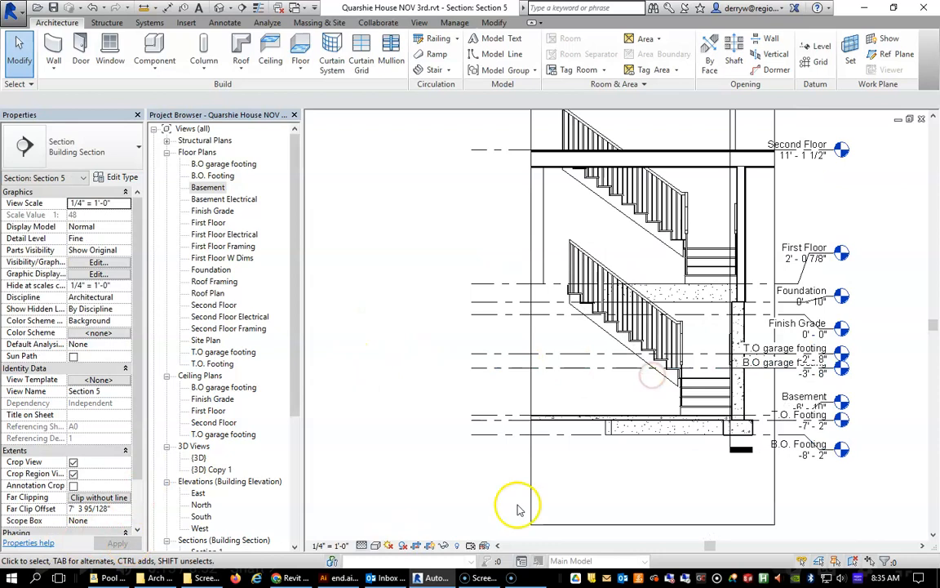
scroll(595, 303, "up", 2)
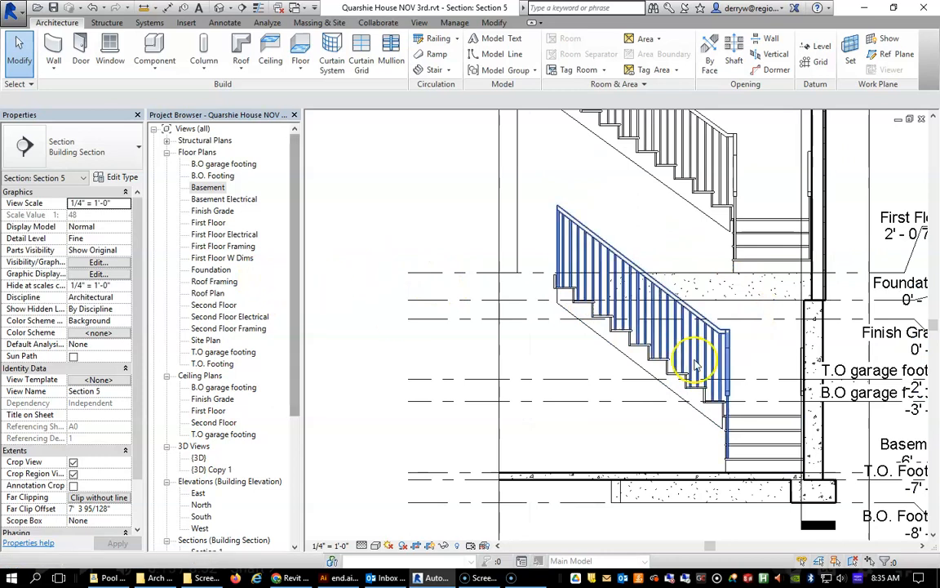
scroll(790, 473, "down", 1)
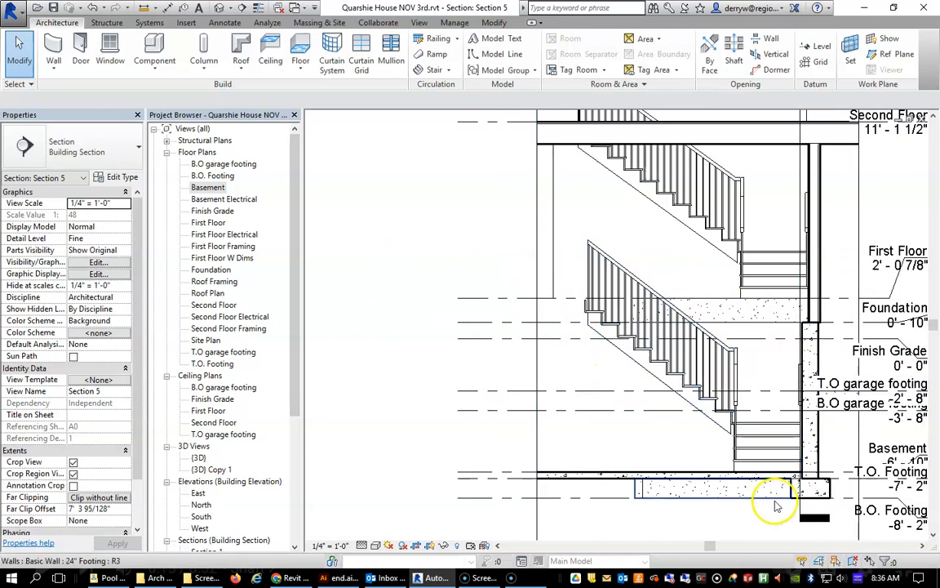
Check in the section where the basement stair meets the Basement and First Floor levels, and compare its alignment with the upper stair.
scroll(777, 506, "up", 3)
middle_click_drag(737, 467, 581, 446)
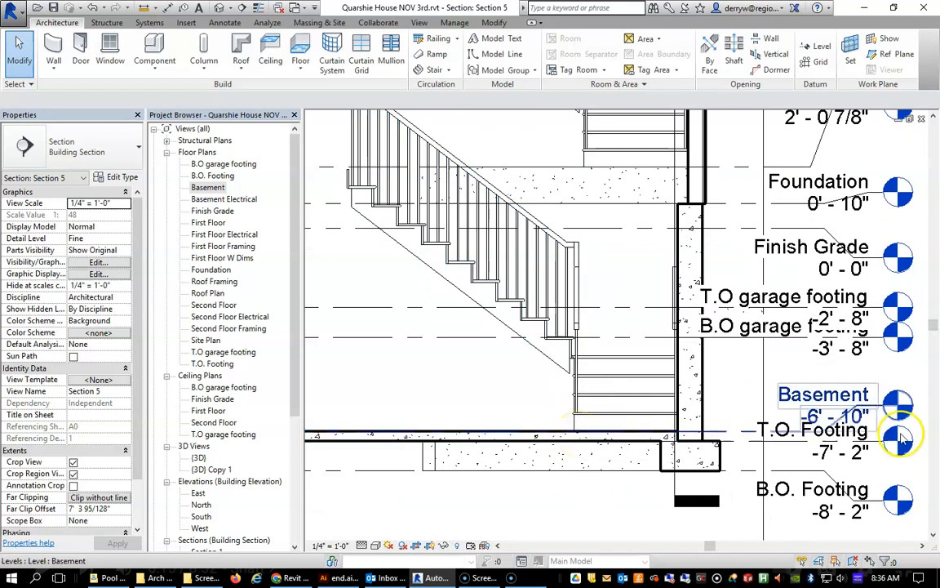
scroll(707, 418, "down", 3)
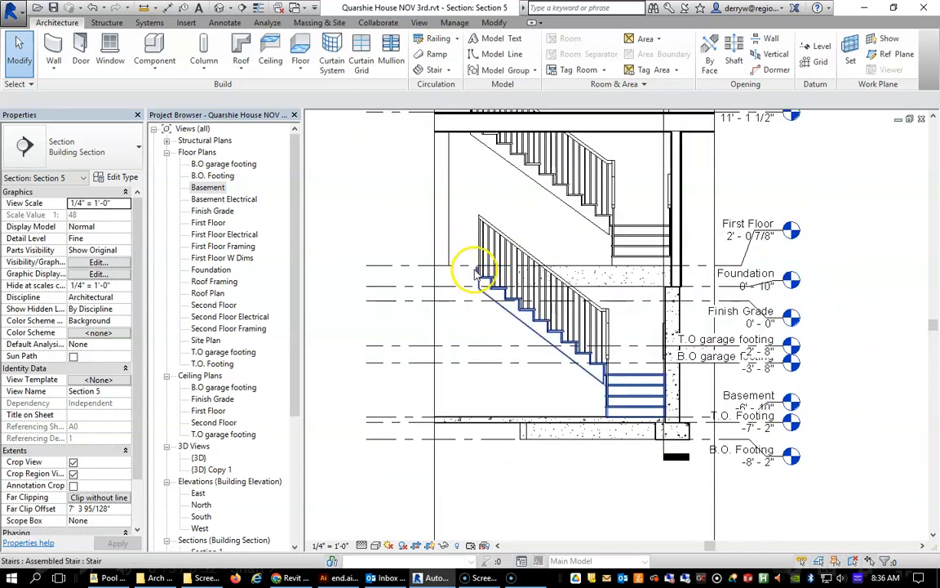
scroll(618, 220, "down", 3)
middle_click_drag(625, 242, 681, 323)
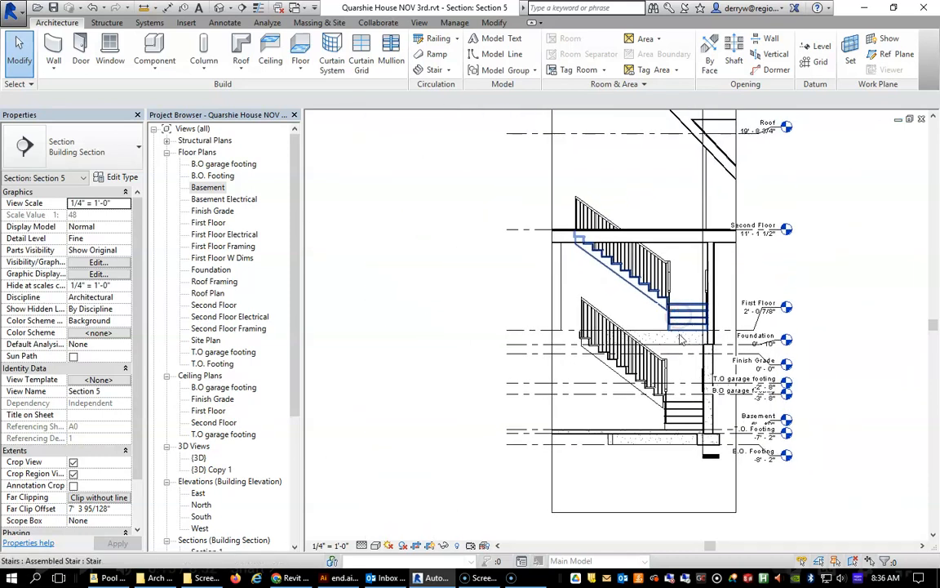
scroll(614, 301, "down", 1)
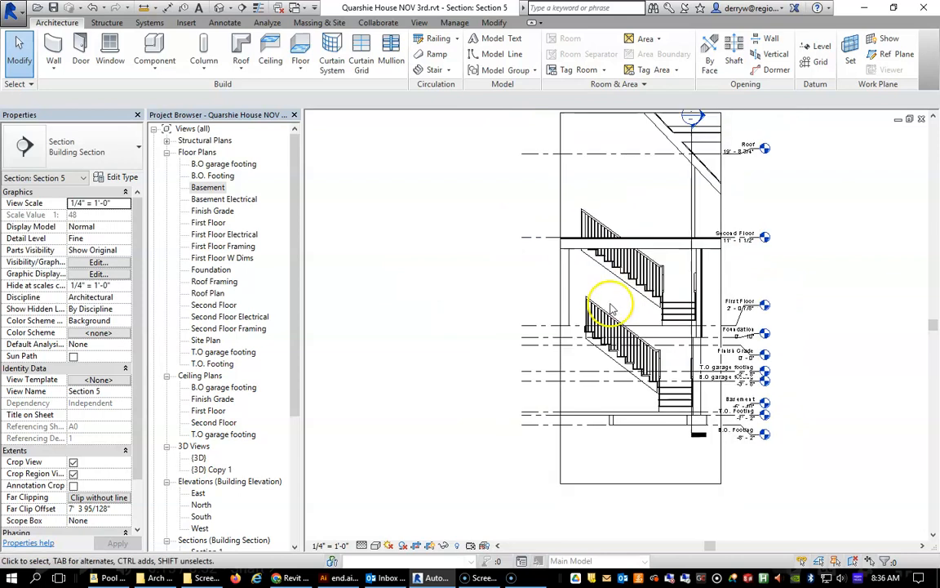
scroll(586, 290, "up", 2)
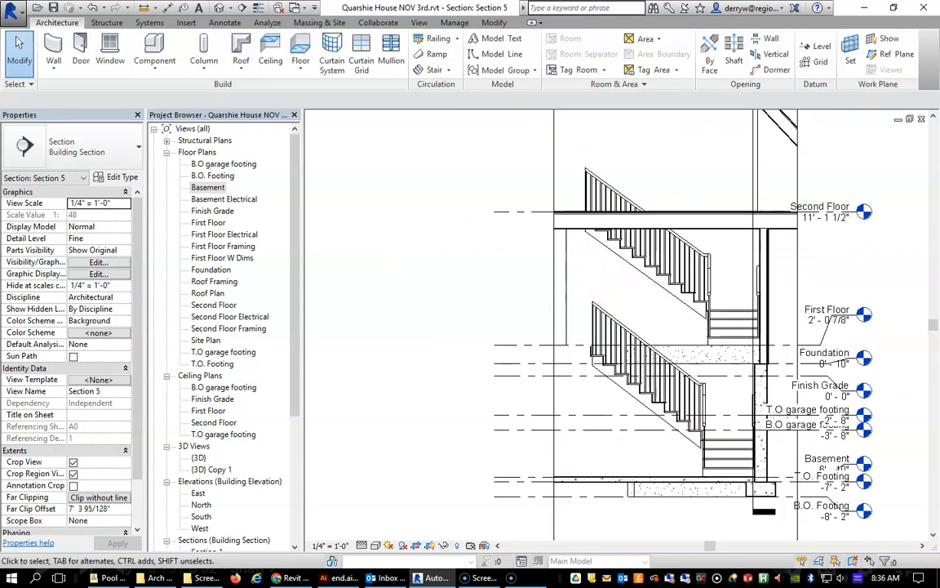